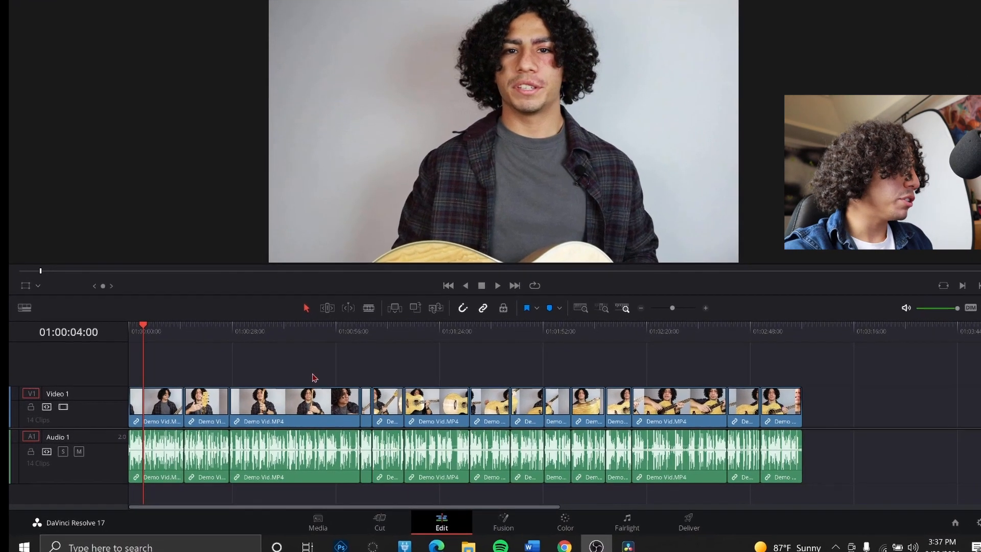
- Look over the edited clips on the timeline and play its opening seconds
{"action": "left_click", "coordinate": [178, 327]}
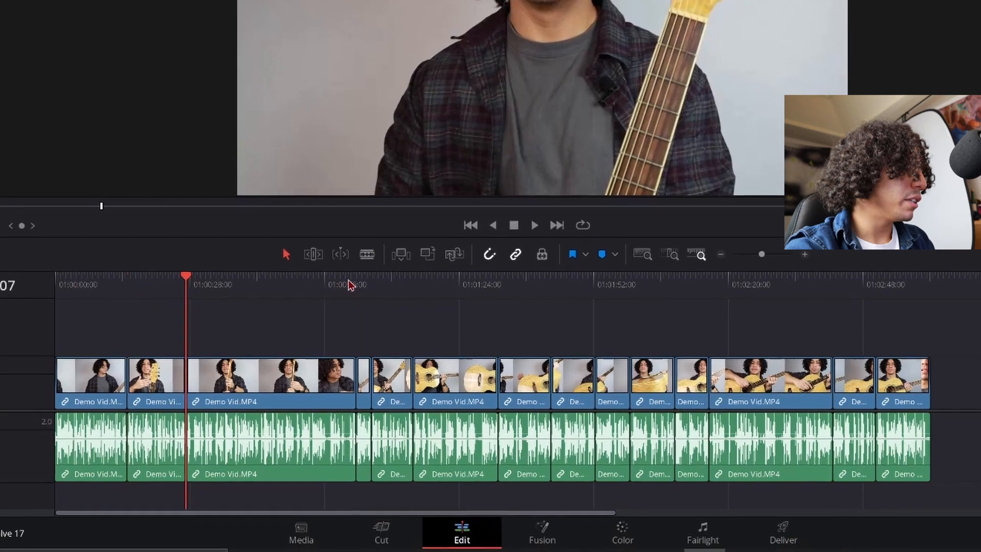
{"action": "left_click", "coordinate": [373, 302]}
{"action": "left_click", "coordinate": [513, 279]}
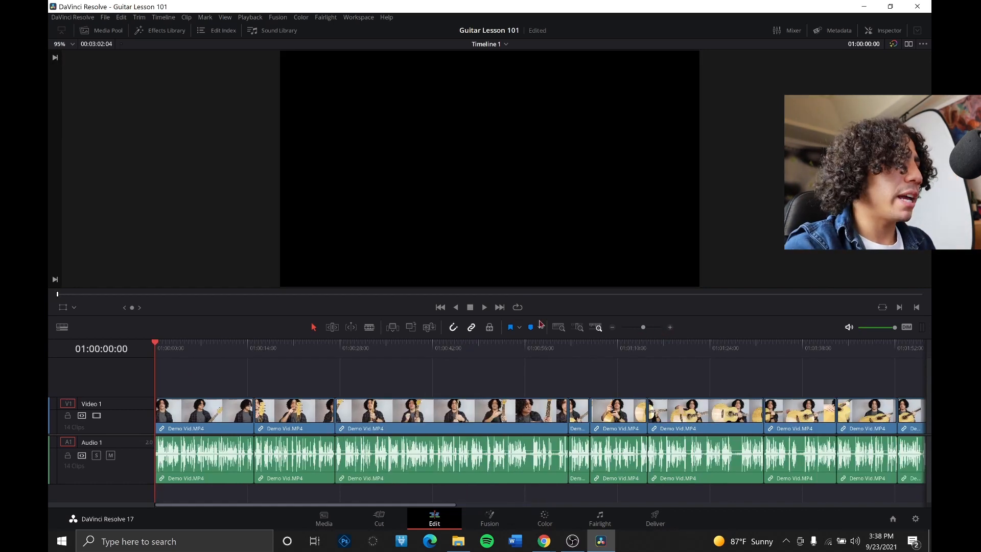
{"action": "left_click", "coordinate": [485, 308]}
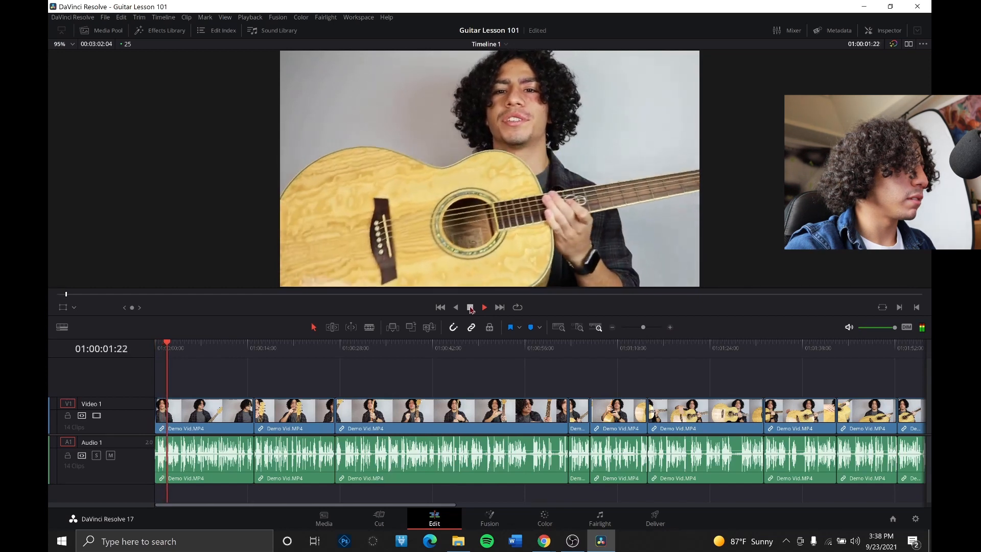
{"action": "left_click", "coordinate": [471, 308]}
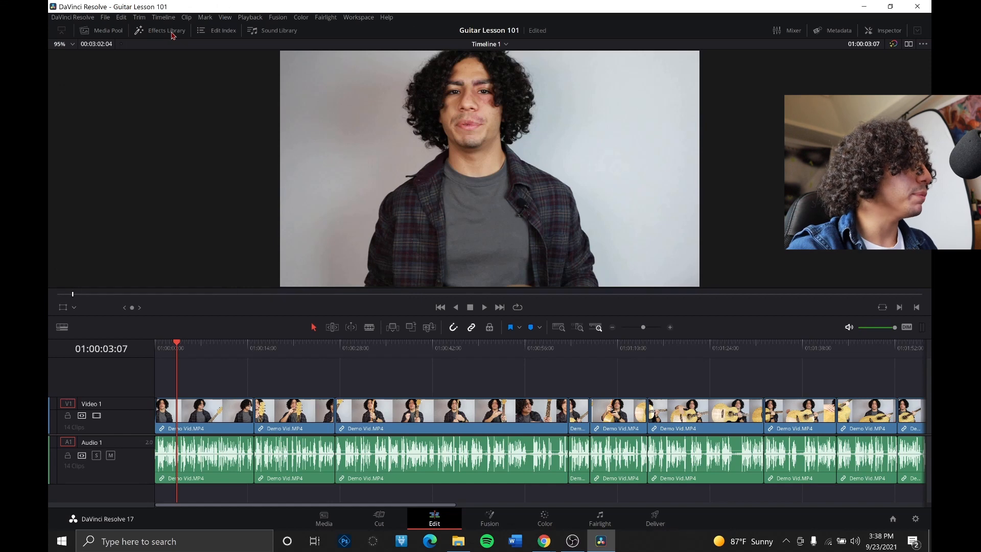
- Add the basic Text title on a new video track above the first clip, starting at 01:00:03:07
{"action": "left_click", "coordinate": [246, 64]}
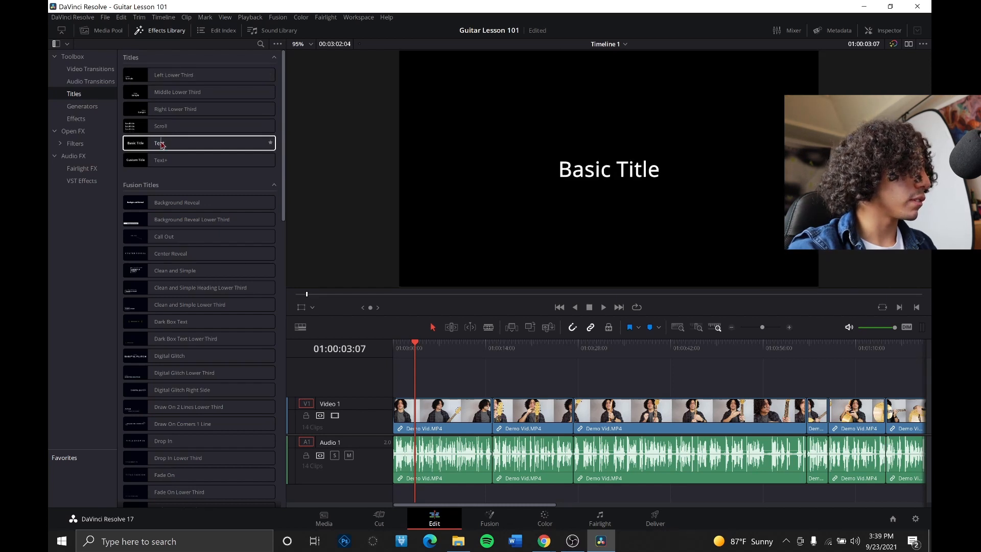
{"action": "left_click_drag", "start_coordinate": [161, 145], "coordinate": [420, 374]}
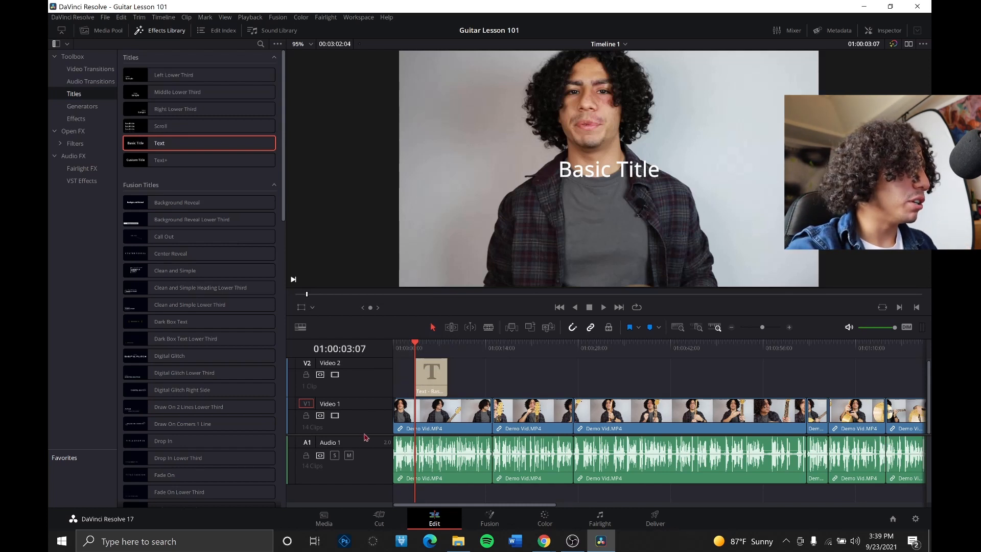
{"action": "left_click_drag", "start_coordinate": [364, 434], "coordinate": [364, 444]}
- Play the timeline's opening from the start to find where the title should appear, enlarging the timeline scale
{"action": "left_click", "coordinate": [402, 349]}
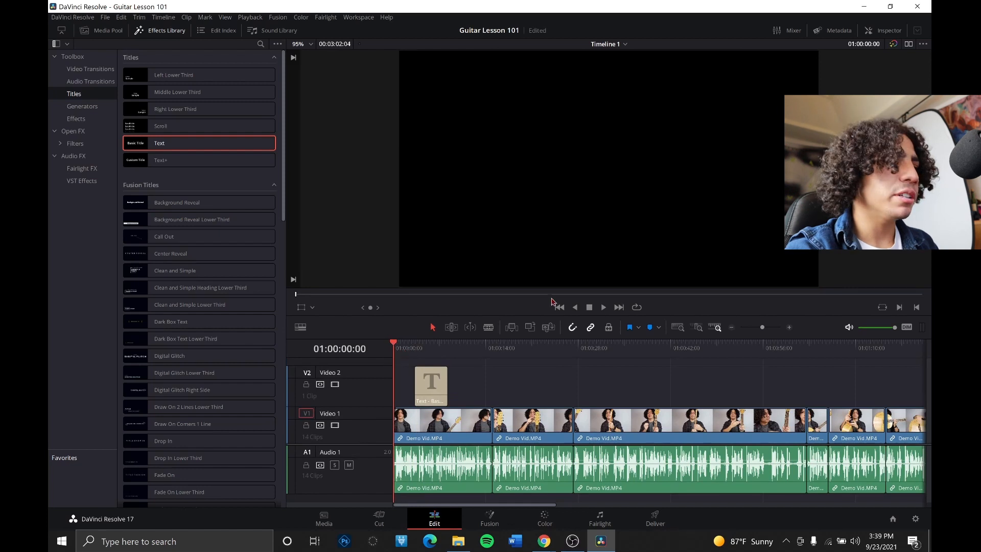
{"action": "left_click", "coordinate": [605, 309]}
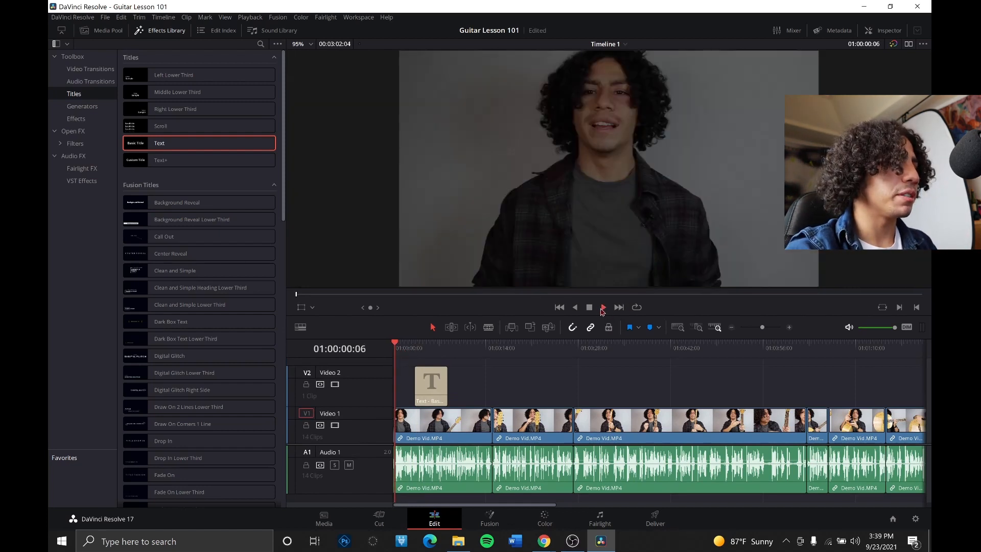
{"action": "left_click", "coordinate": [591, 309]}
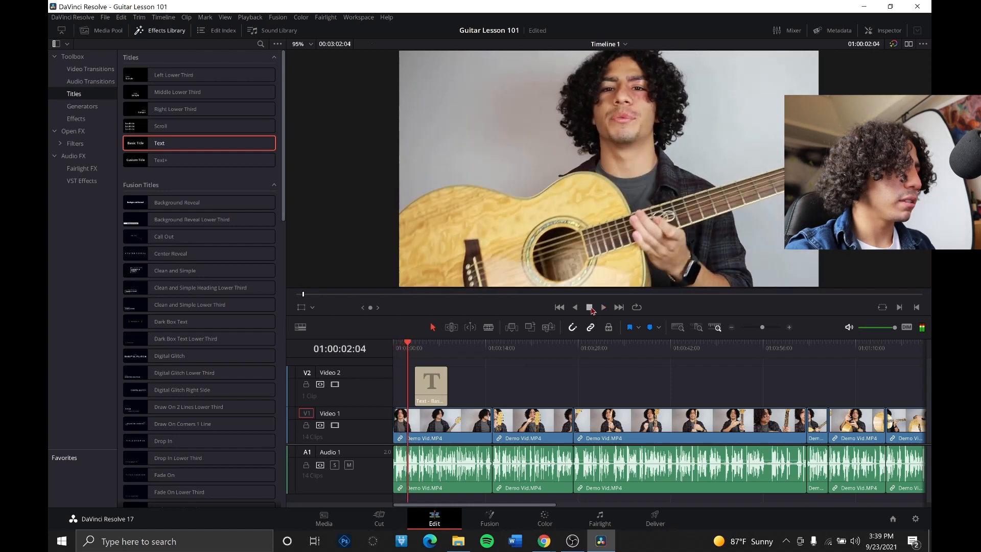
{"action": "left_click", "coordinate": [789, 328]}
{"action": "left_click", "coordinate": [789, 328]}
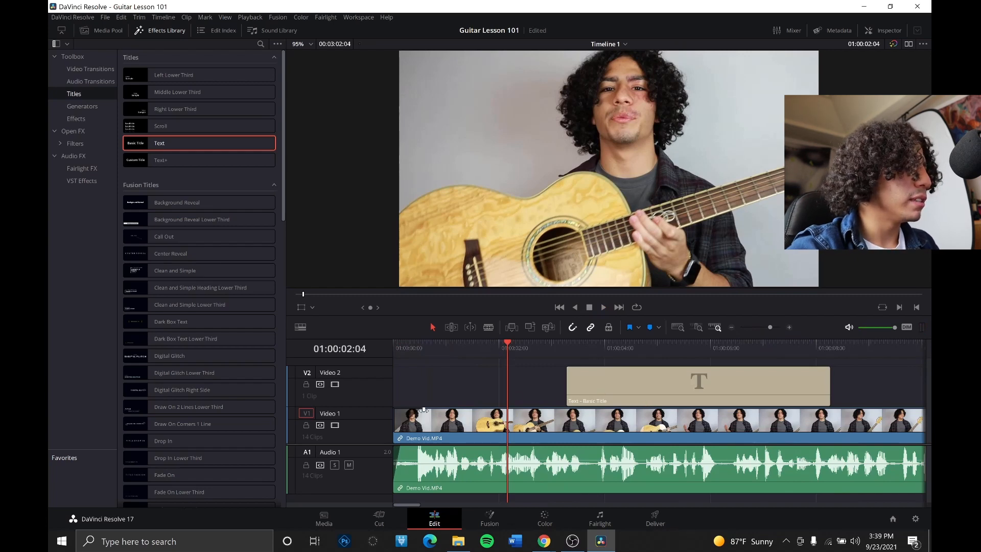
- Play the first frames again and set a short fade-in at the start of the first video clip
{"action": "left_click", "coordinate": [404, 345]}
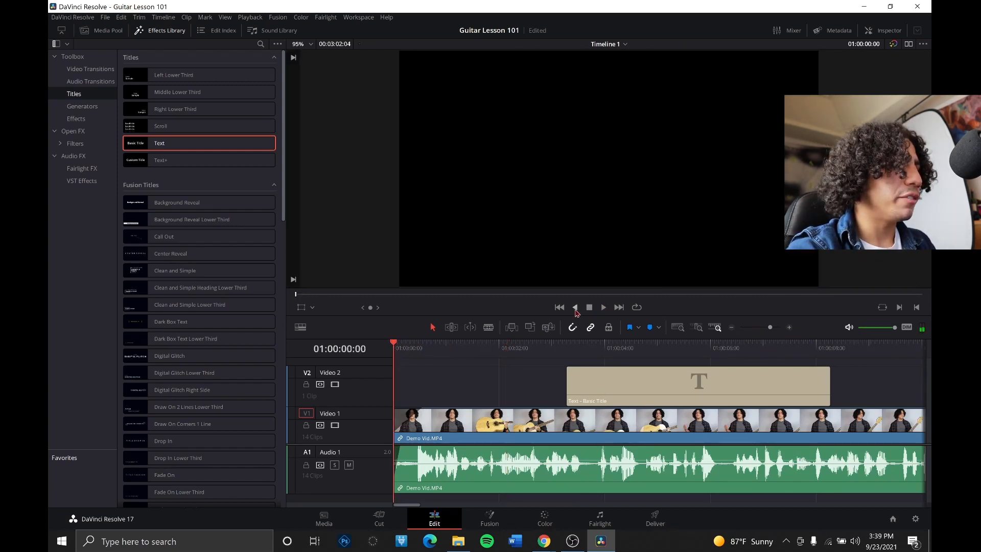
{"action": "left_click", "coordinate": [603, 307]}
{"action": "key", "text": "space"}
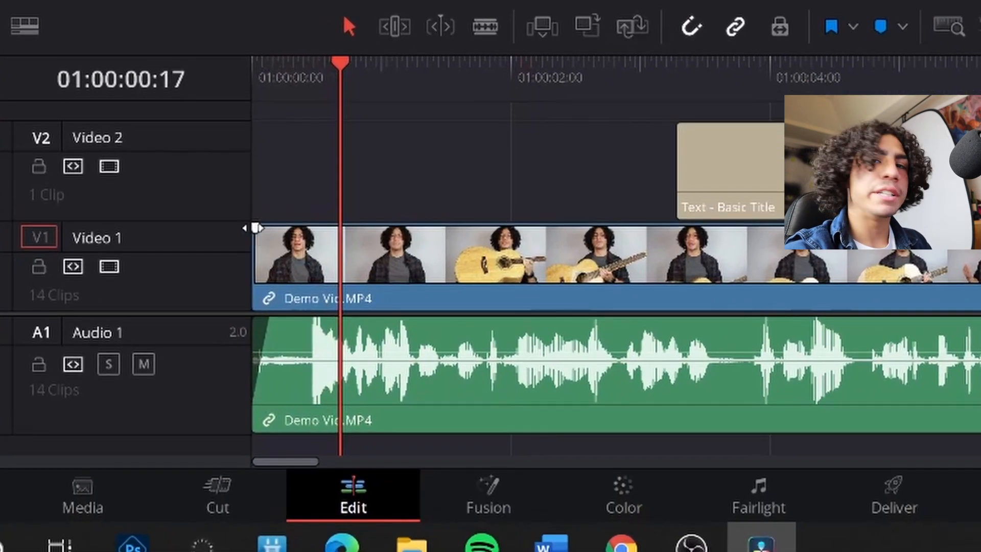
{"action": "left_click_drag", "start_coordinate": [255, 228], "coordinate": [281, 227]}
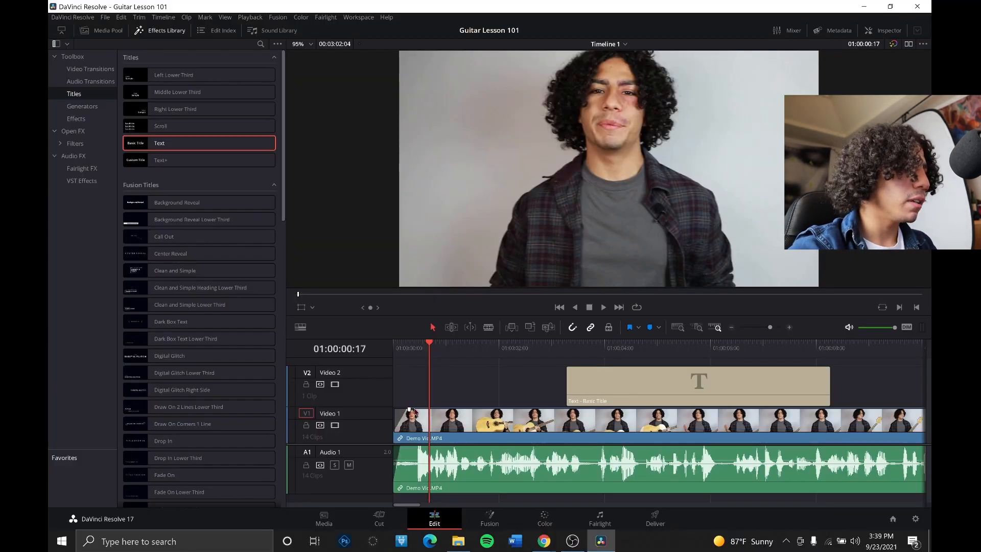
- Find the moment the guitar comes into view and move the title earlier, to start at about 01:00:01:14
{"action": "left_click", "coordinate": [500, 351]}
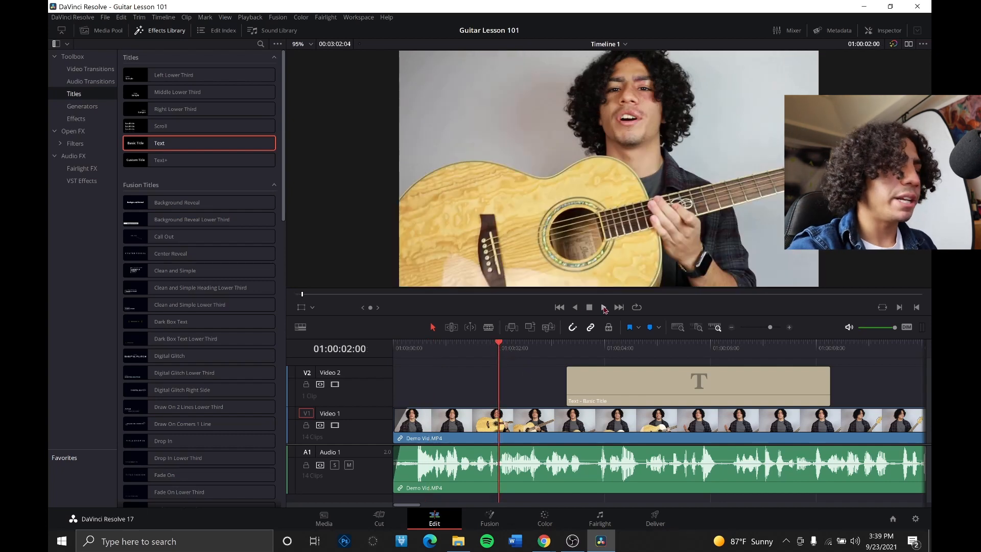
{"action": "left_click", "coordinate": [605, 308]}
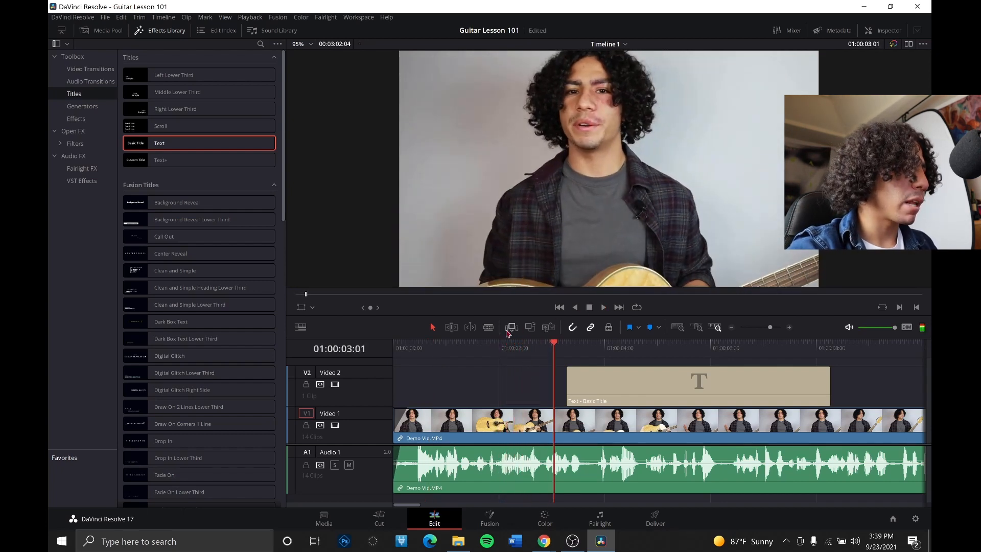
{"action": "left_click", "coordinate": [483, 348]}
{"action": "left_click", "coordinate": [602, 307]}
{"action": "left_click", "coordinate": [589, 307]}
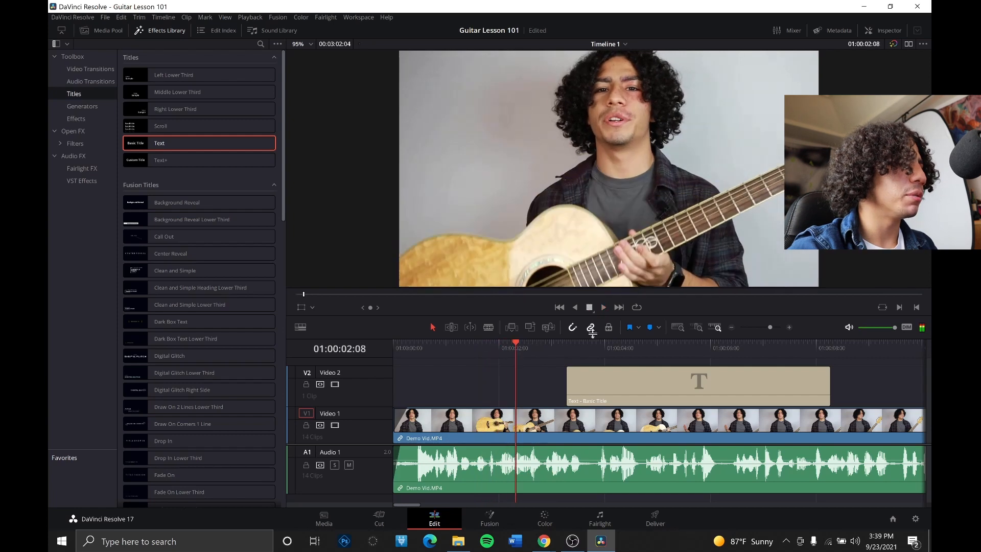
{"action": "left_click_drag", "start_coordinate": [578, 395], "coordinate": [538, 391]}
- Play through the title's entry and shift the title clip slightly later, to start just before 01:00:02:00
{"action": "left_click", "coordinate": [452, 346]}
{"action": "left_click", "coordinate": [603, 307]}
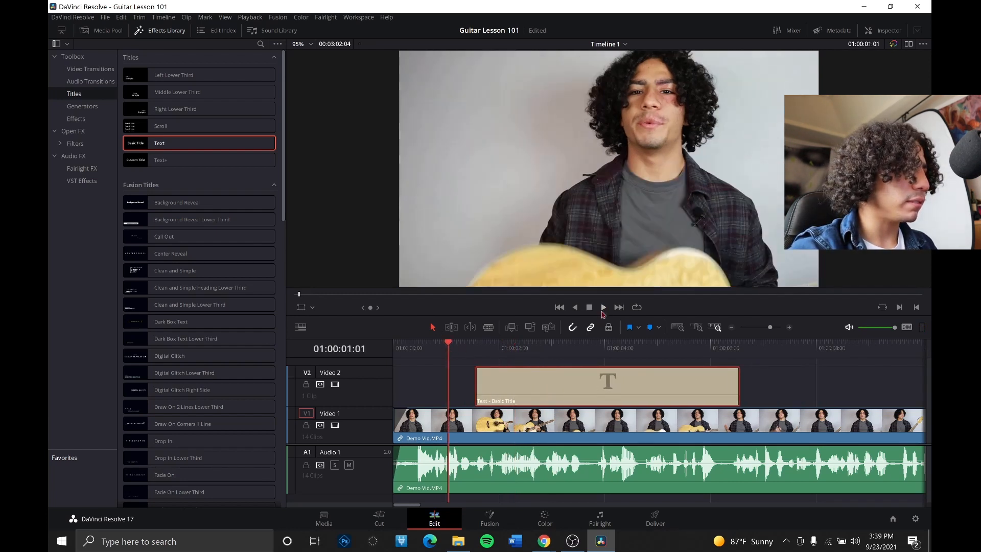
{"action": "key", "text": "space"}
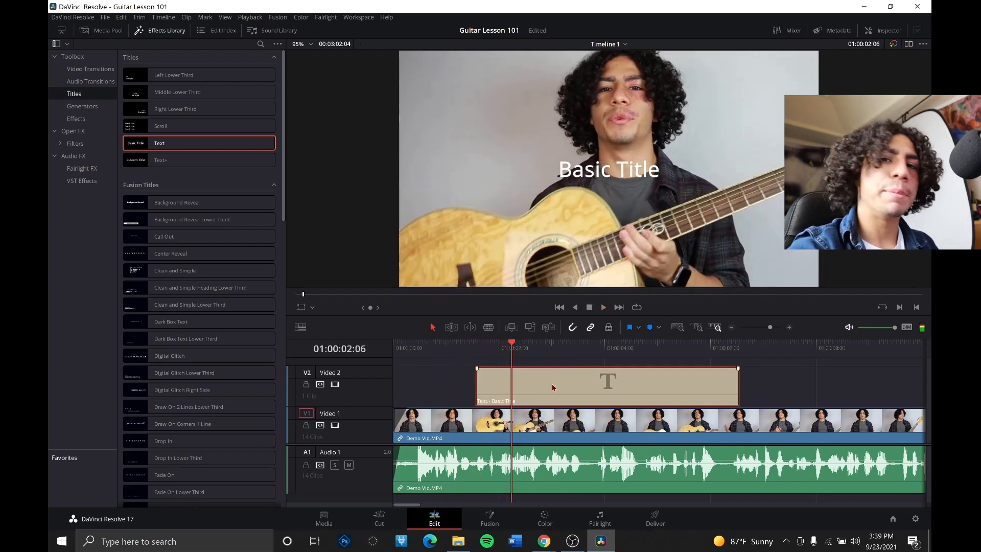
{"action": "left_click_drag", "start_coordinate": [552, 388], "coordinate": [562, 390]}
{"action": "left_click", "coordinate": [488, 460]}
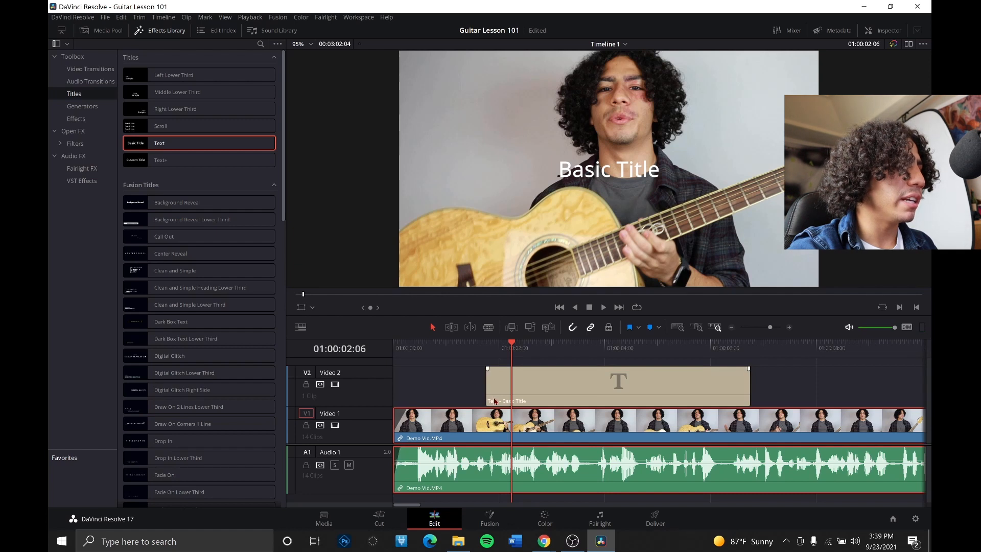
{"action": "left_click_drag", "start_coordinate": [496, 392], "coordinate": [503, 392]}
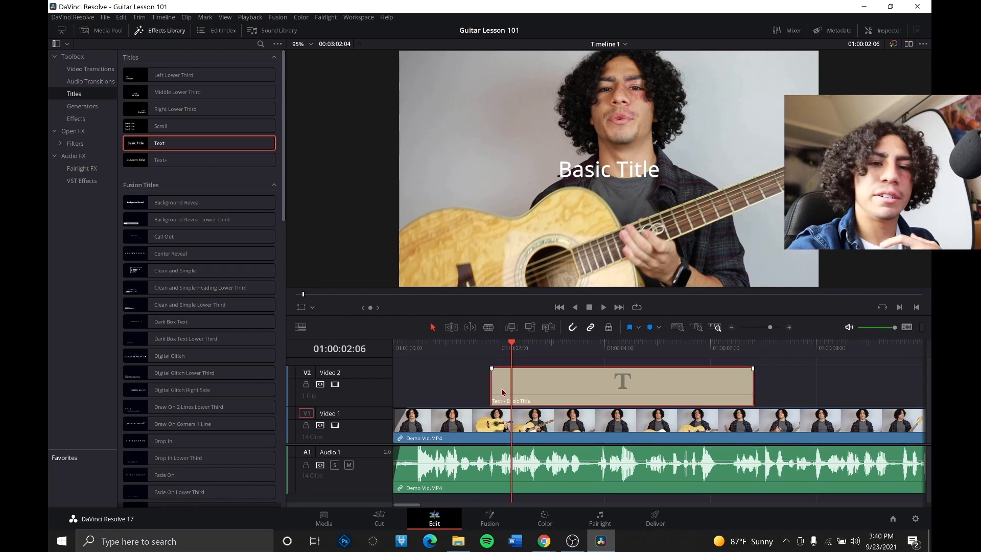
- Play the opening from about 01:00:00:21 to check the title's new timing
{"action": "left_click", "coordinate": [477, 352]}
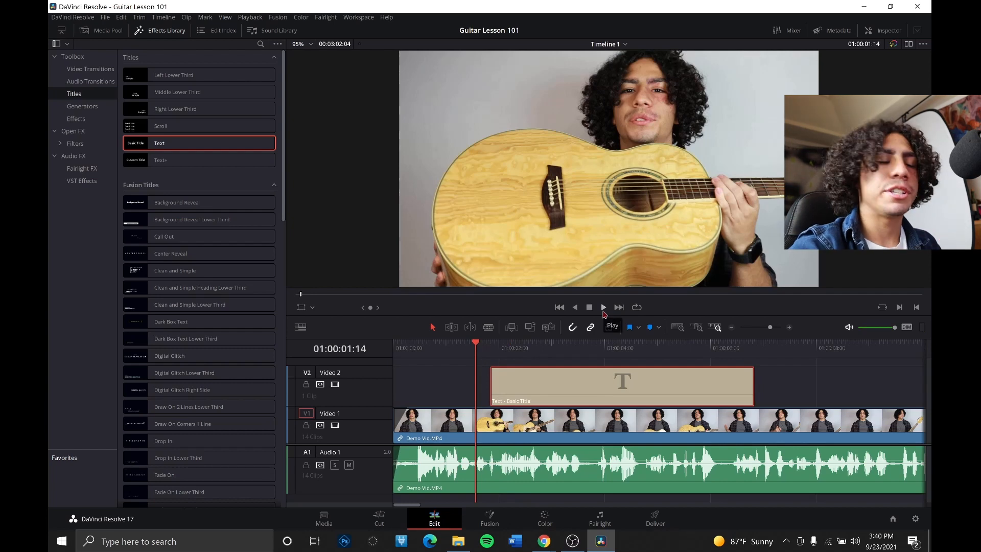
{"action": "left_click", "coordinate": [439, 352]}
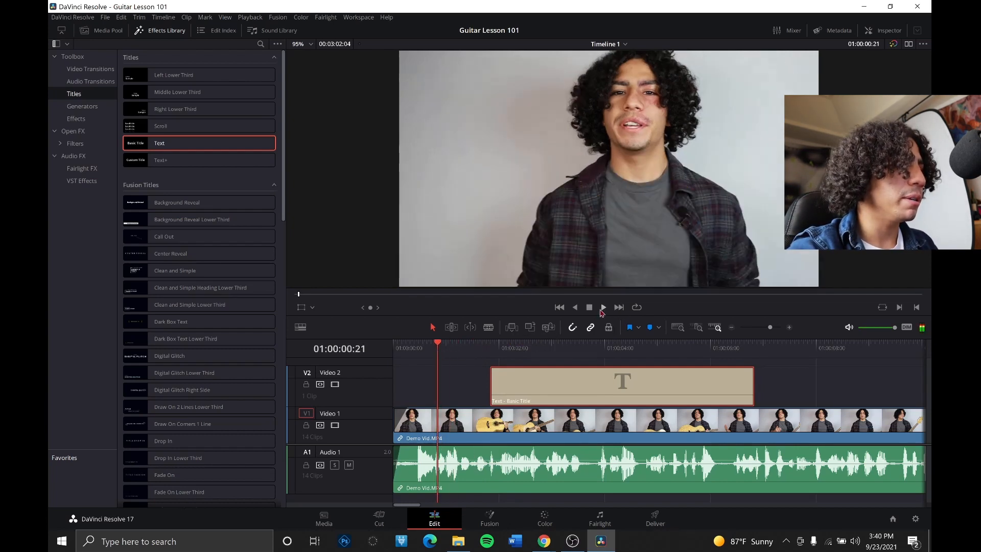
{"action": "left_click", "coordinate": [603, 309]}
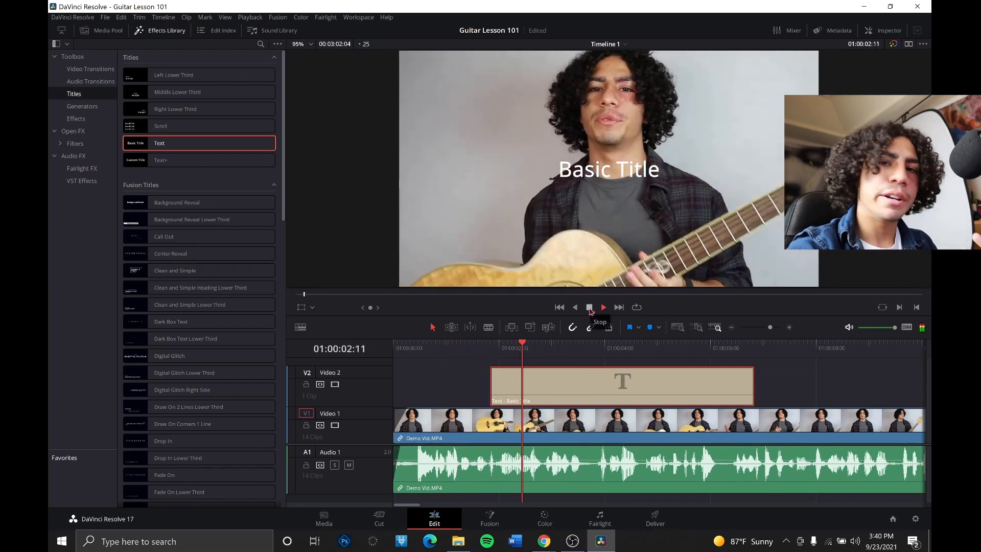
{"action": "left_click", "coordinate": [589, 308]}
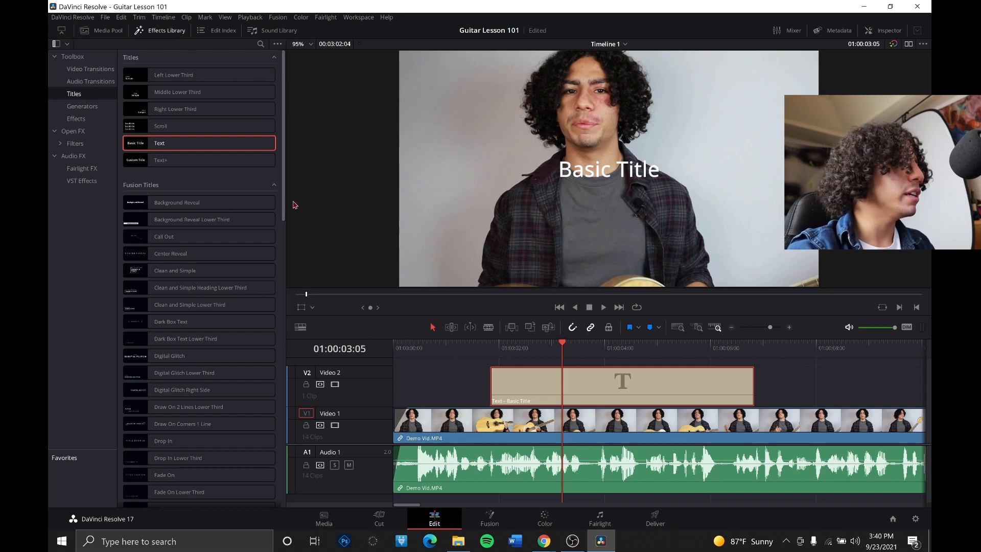
- Hide the effects library and the media pool to give the viewer and timeline more room
{"action": "left_click_drag", "start_coordinate": [281, 241], "coordinate": [215, 244]}
{"action": "left_click", "coordinate": [159, 30]}
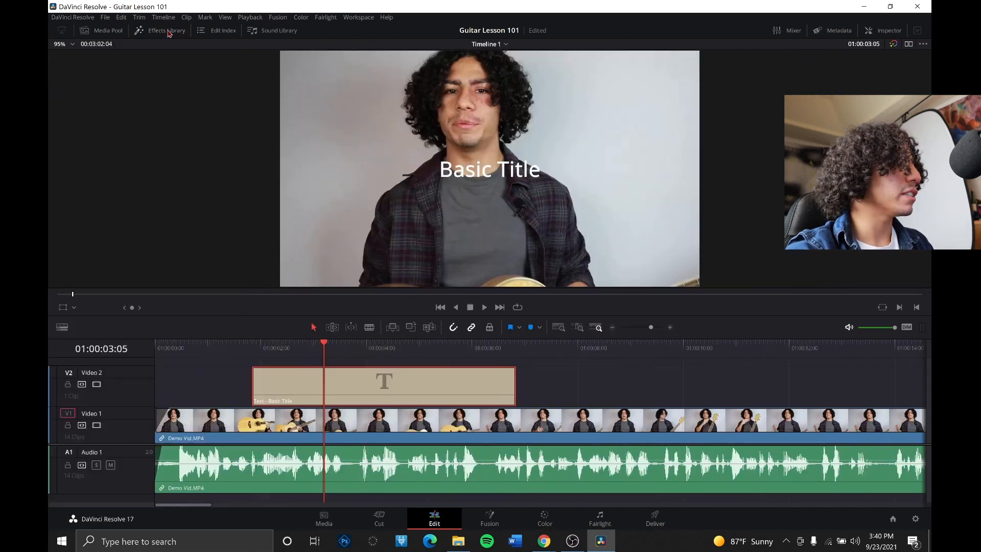
{"action": "left_click", "coordinate": [109, 31]}
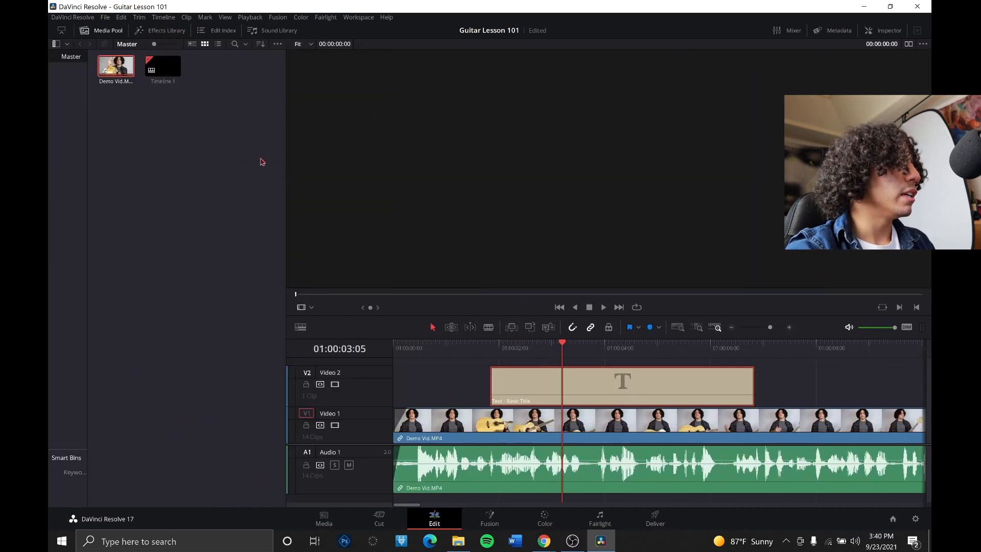
{"action": "left_click_drag", "start_coordinate": [289, 153], "coordinate": [226, 149]}
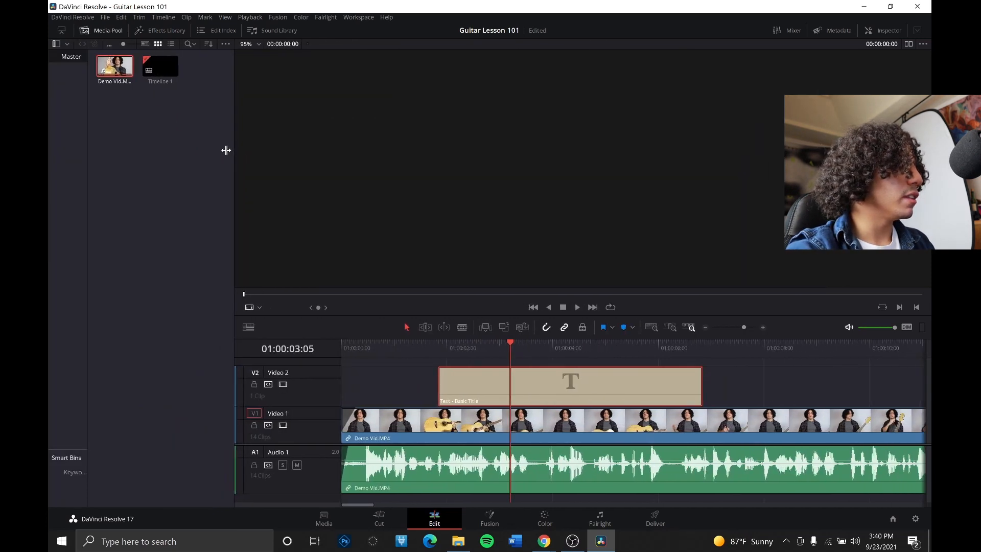
{"action": "left_click", "coordinate": [116, 32]}
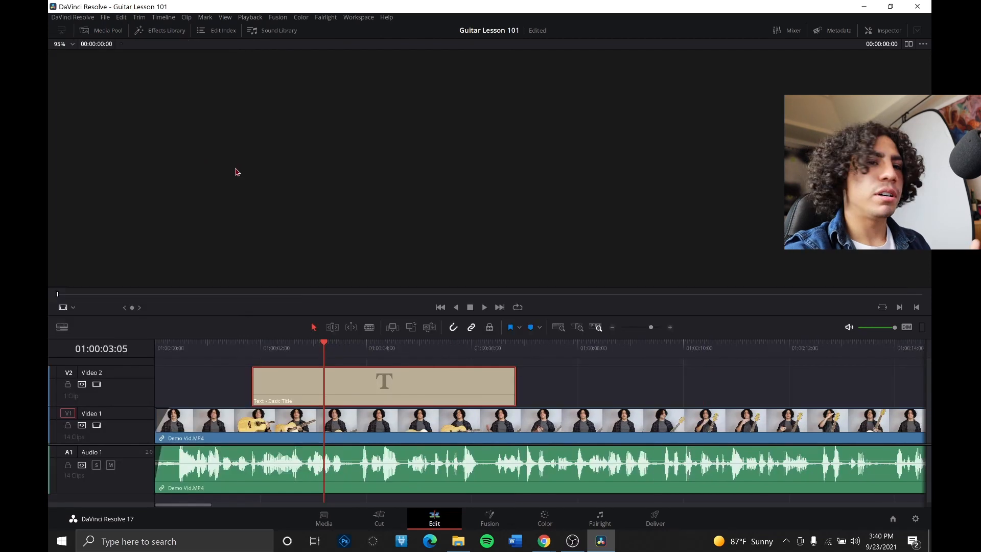
{"action": "left_click", "coordinate": [152, 31]}
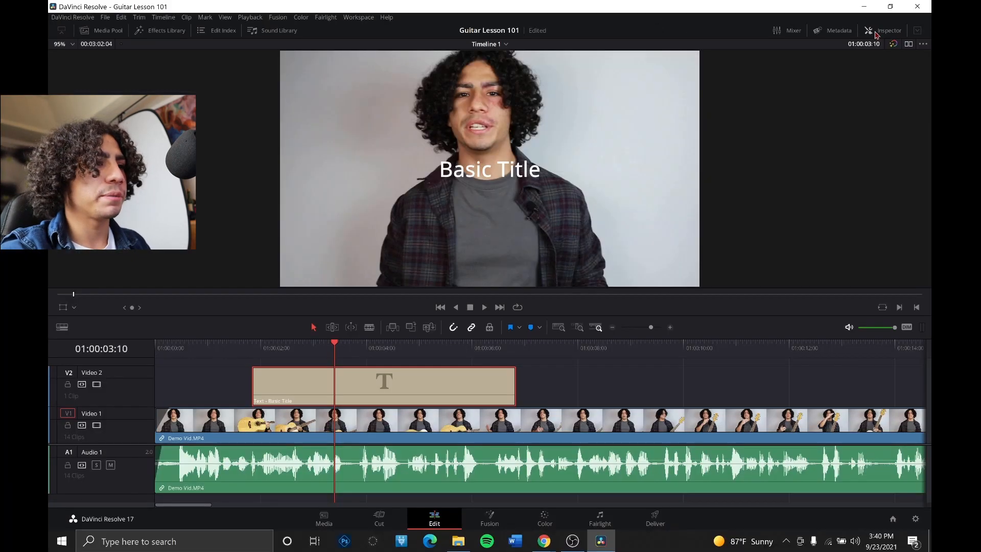
- Open the title's properties in the Inspector and replace its text with "Guitar 101"
{"action": "left_click", "coordinate": [844, 48]}
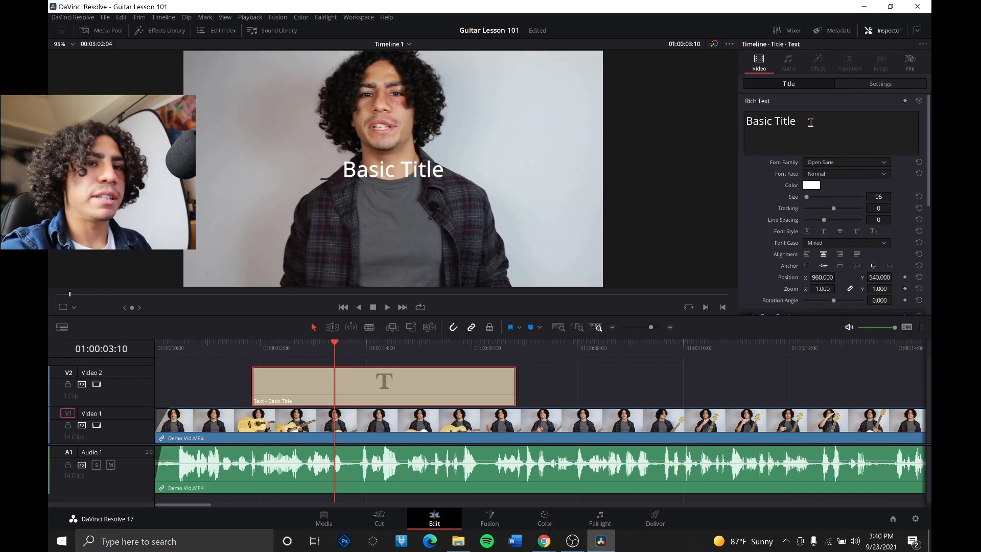
{"action": "left_click_drag", "start_coordinate": [811, 122], "coordinate": [717, 124]}
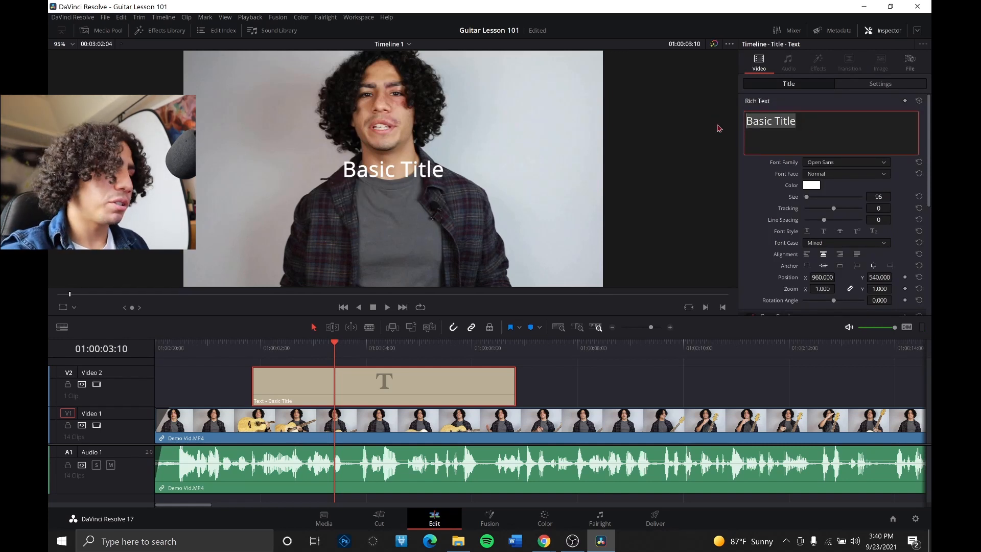
{"action": "type", "text": "Guitar 101"}
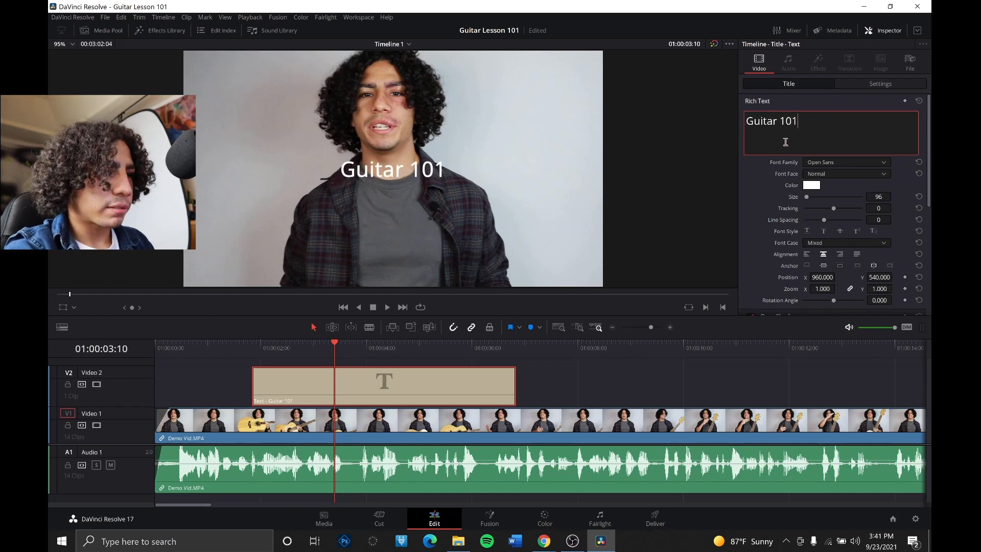
- Set the title's font family to Roboto Slab SemiBold and its size to 267
{"action": "left_click", "coordinate": [831, 164]}
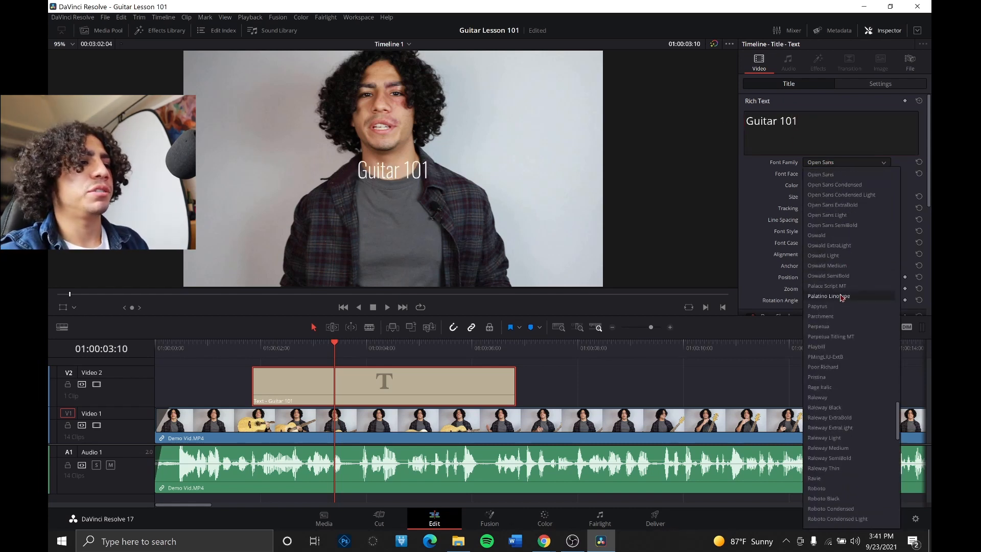
{"action": "scroll", "coordinate": [841, 297], "scroll_direction": "down", "scroll_amount": 7}
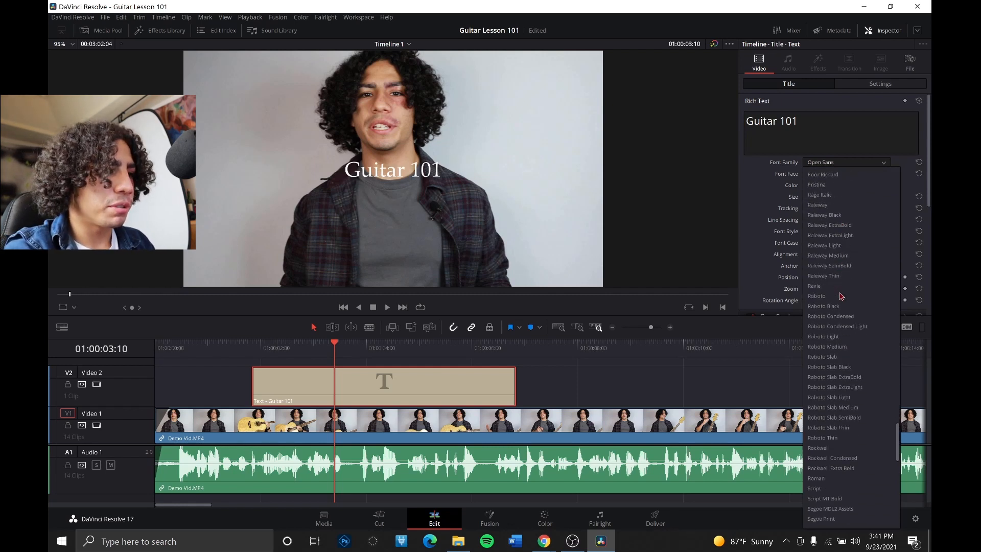
{"action": "scroll", "coordinate": [841, 296], "scroll_direction": "down", "scroll_amount": 2}
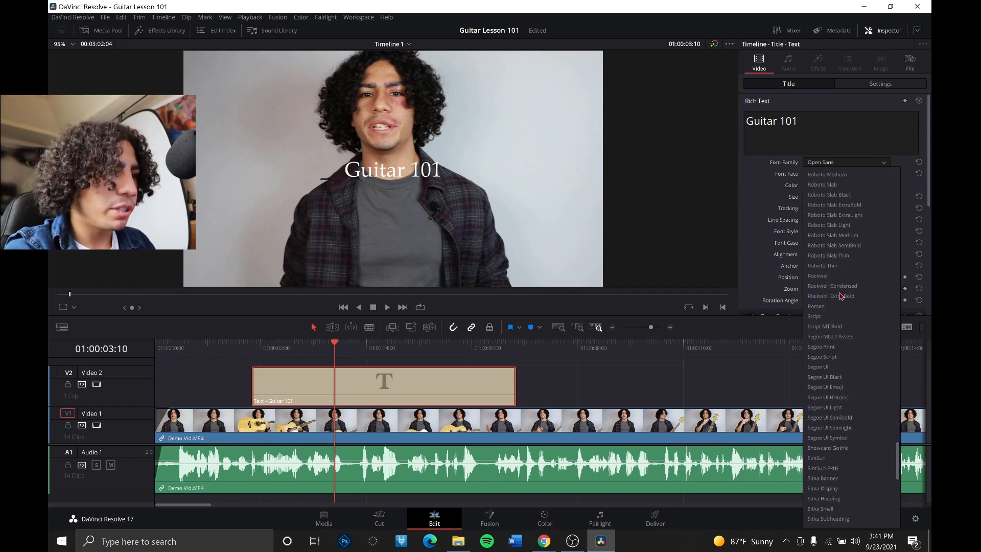
{"action": "left_click", "coordinate": [834, 246]}
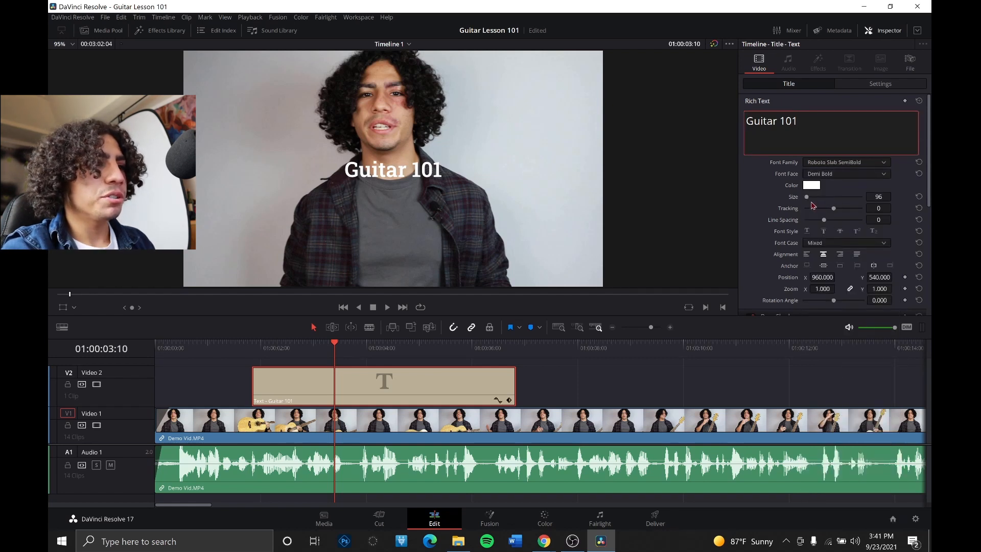
{"action": "left_click_drag", "start_coordinate": [807, 198], "coordinate": [810, 199]}
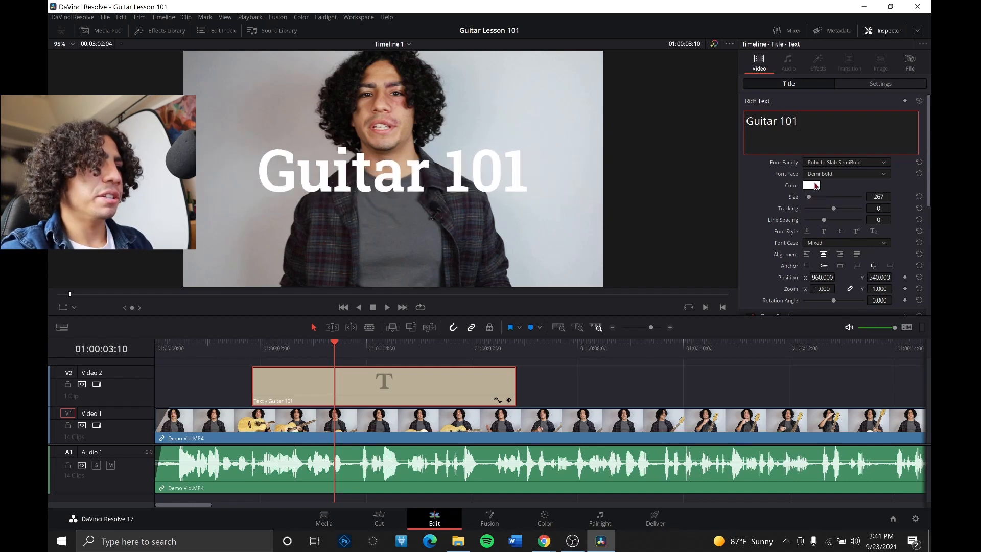
- Change the title's text color to yellow (#ffff00)
{"action": "left_click", "coordinate": [815, 185]}
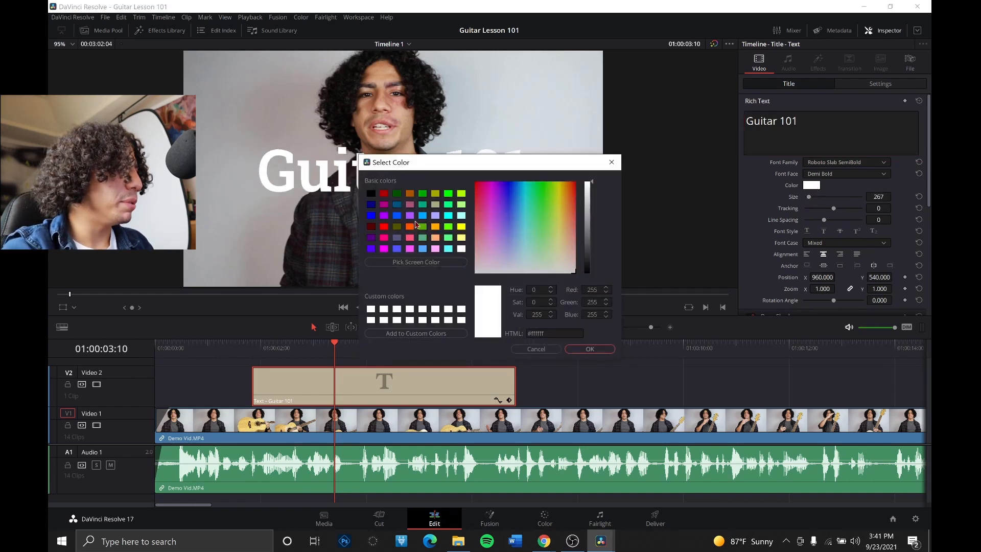
{"action": "left_click", "coordinate": [460, 228]}
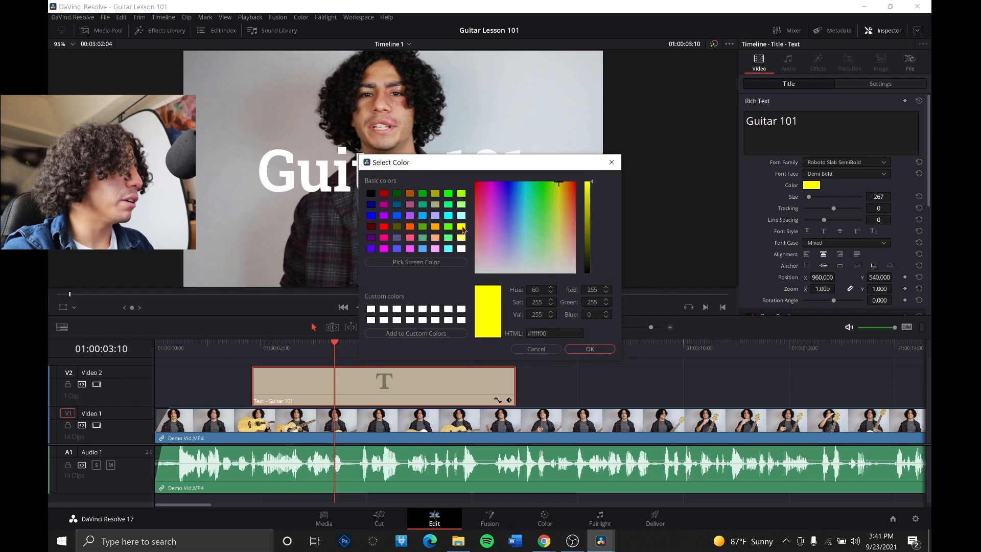
{"action": "left_click", "coordinate": [586, 350]}
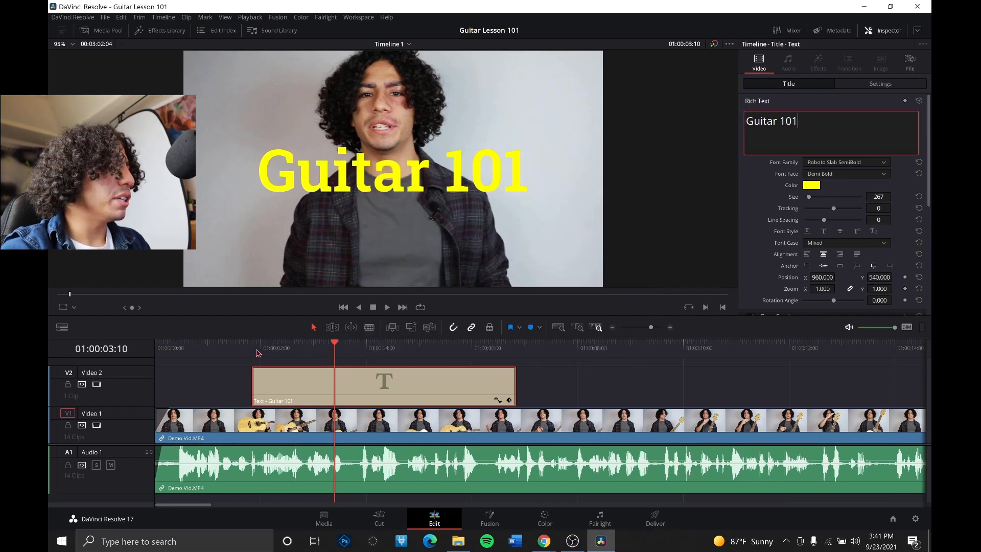
- Play the opening from about 01:00:00:07 to check the styled title
{"action": "left_click_drag", "start_coordinate": [234, 351], "coordinate": [169, 351]}
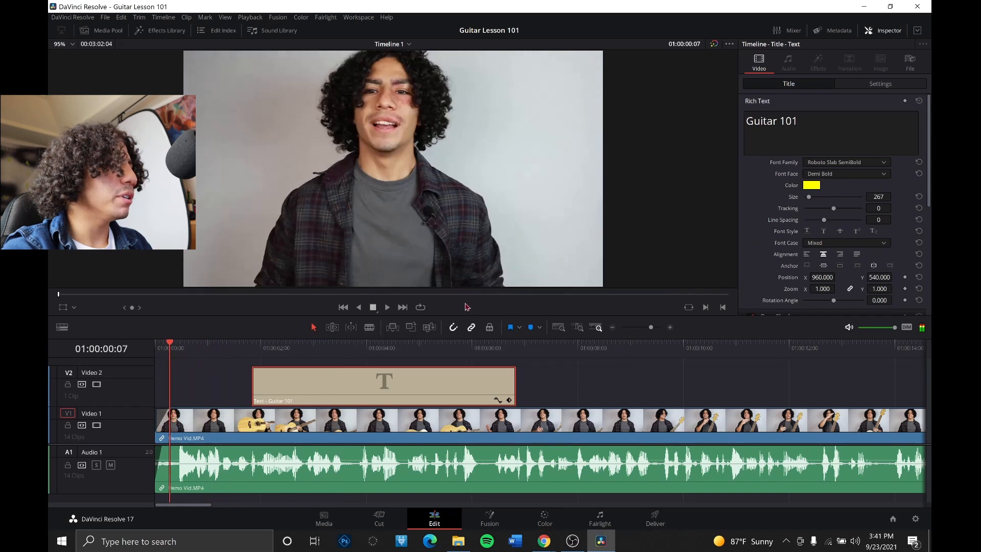
{"action": "left_click", "coordinate": [387, 307]}
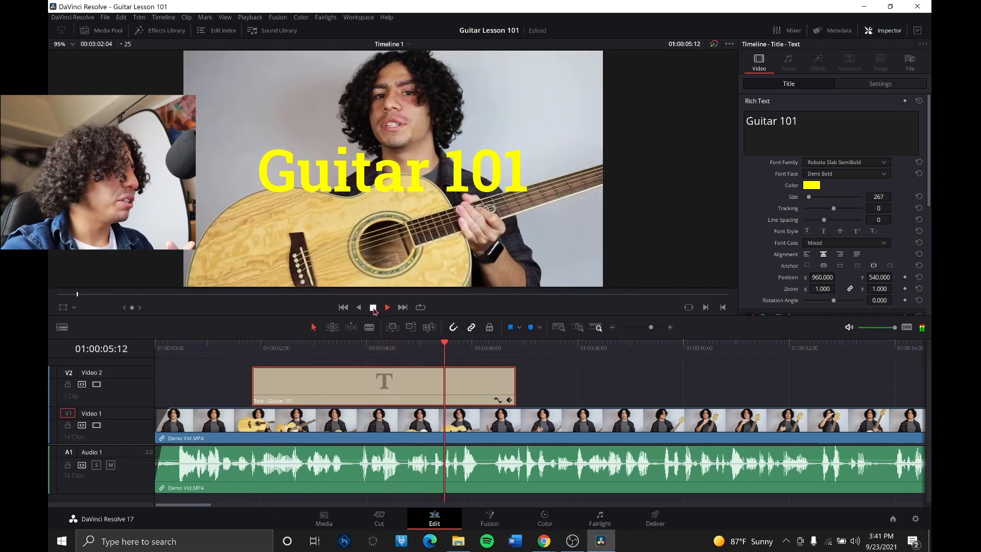
{"action": "left_click", "coordinate": [373, 308]}
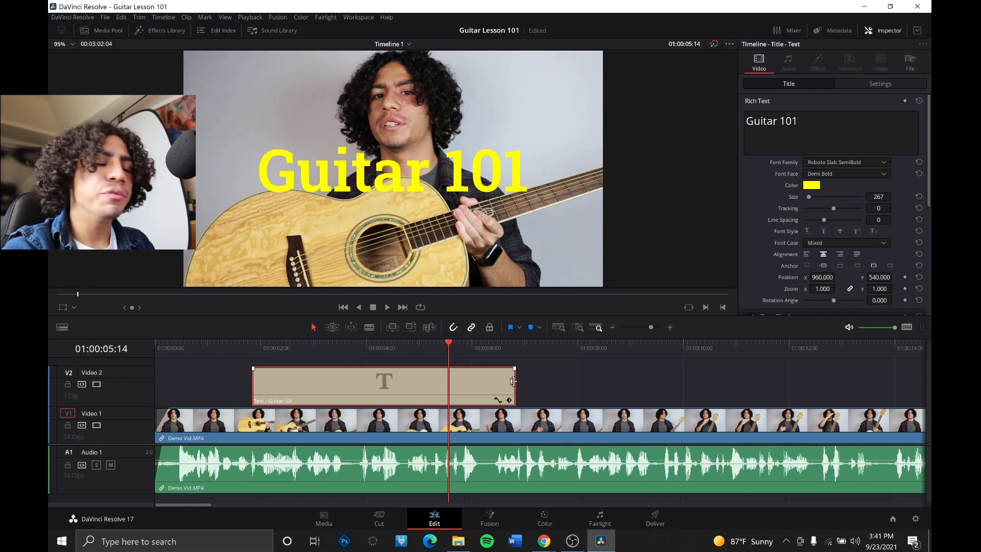
- Shorten the title clip from its end so that it finishes just before 01:00:05:00
{"action": "mouse_move", "coordinate": [513, 381]}
{"action": "left_mouse_down"}
{"action": "mouse_move", "coordinate": [474, 378]}
{"action": "mouse_move", "coordinate": [499, 377]}
{"action": "left_mouse_up"}
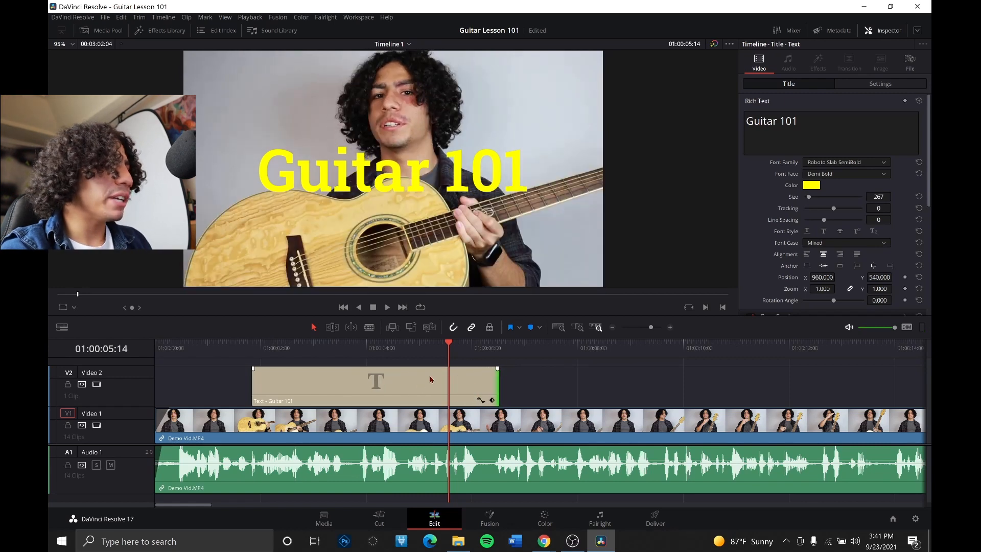
{"action": "left_click", "coordinate": [368, 379]}
{"action": "mouse_move", "coordinate": [371, 379]}
{"action": "left_mouse_down"}
{"action": "mouse_move", "coordinate": [390, 379]}
{"action": "mouse_move", "coordinate": [376, 375]}
{"action": "left_mouse_up"}
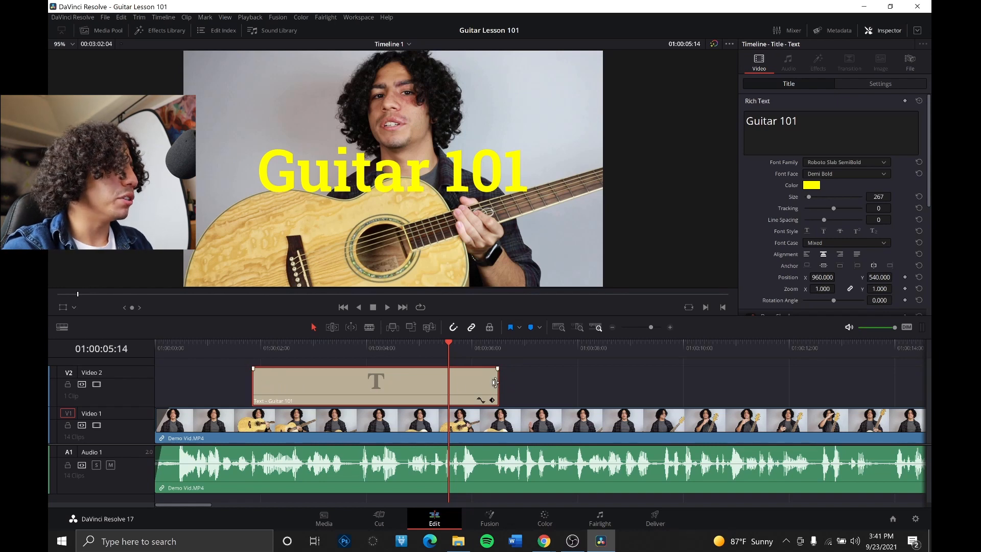
{"action": "left_click_drag", "start_coordinate": [497, 388], "coordinate": [404, 384]}
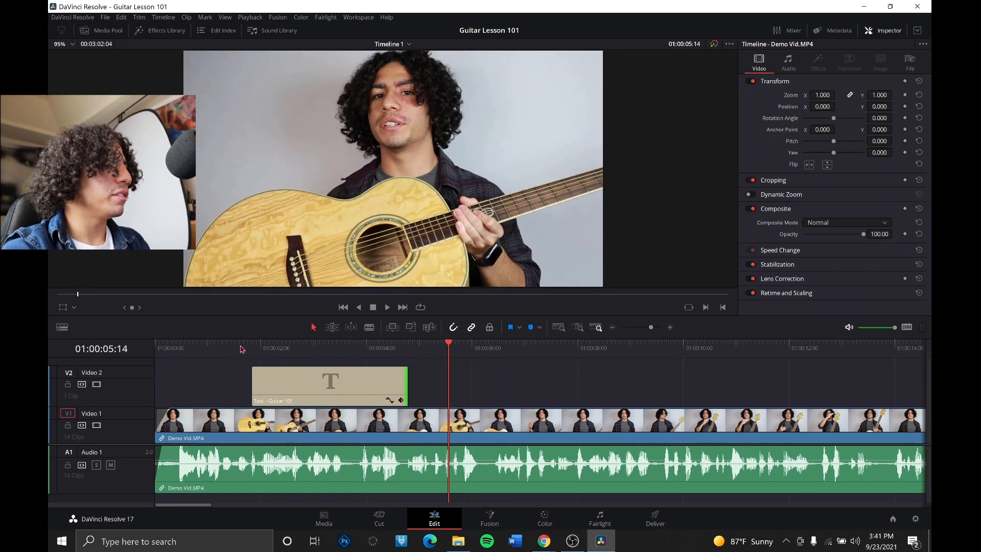
- Play from about 01:00:01:15 past the title's end to check the shortened duration
{"action": "left_click", "coordinate": [240, 350]}
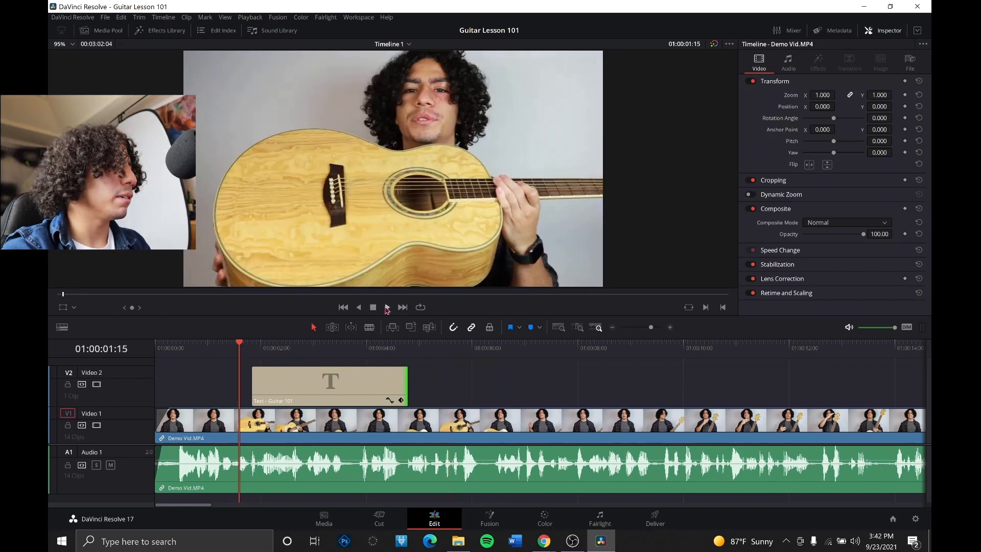
{"action": "left_click", "coordinate": [387, 307]}
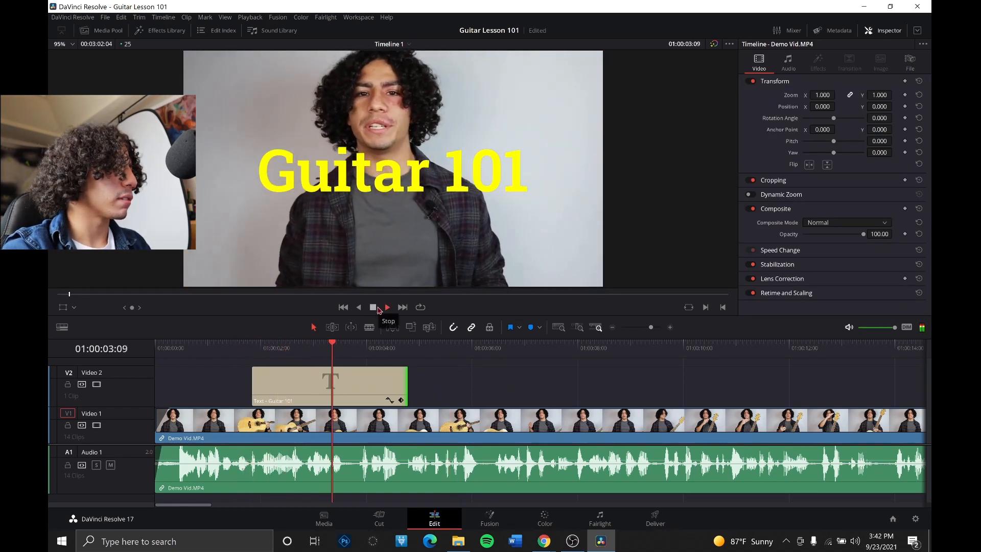
{"action": "left_click", "coordinate": [375, 308]}
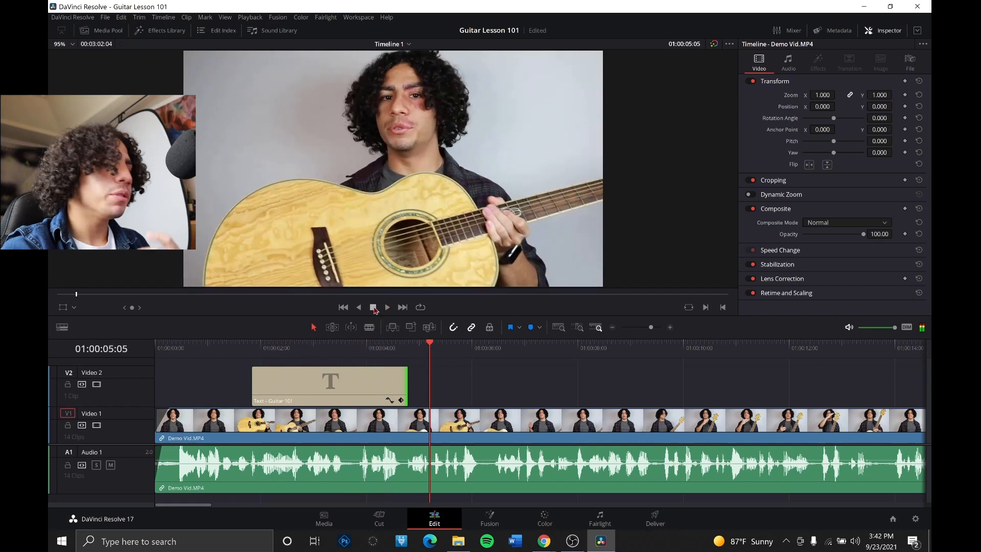
- Trim the title's end to shortly after 01:00:04:00 and play it back from about 01:00:01:16
{"action": "left_click_drag", "start_coordinate": [407, 381], "coordinate": [374, 381]}
{"action": "left_click", "coordinate": [243, 345]}
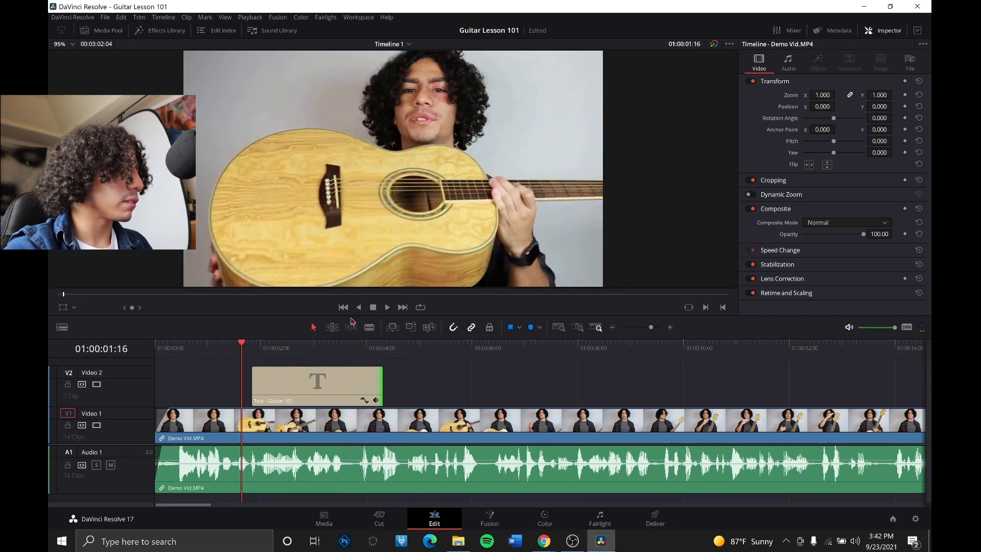
{"action": "left_click", "coordinate": [386, 307]}
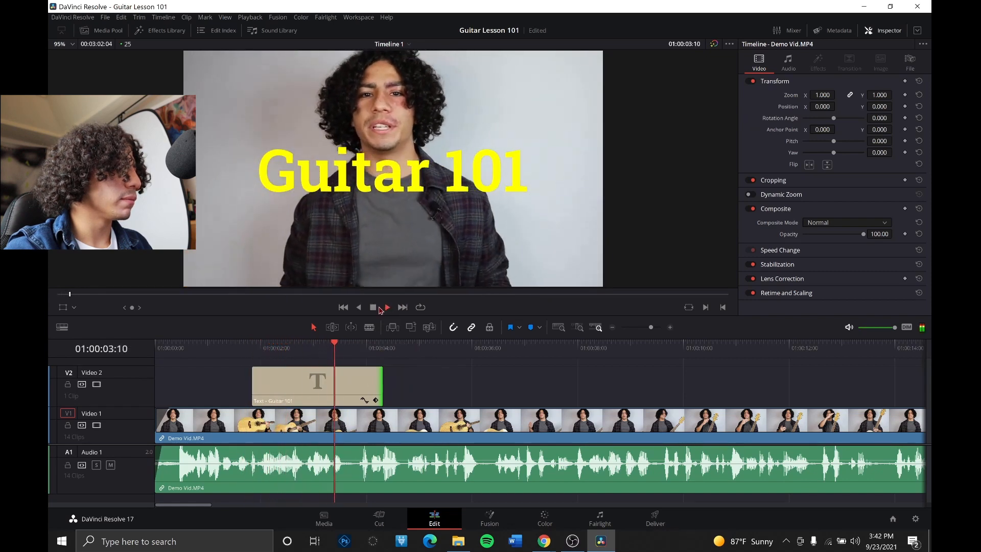
{"action": "left_click", "coordinate": [374, 308]}
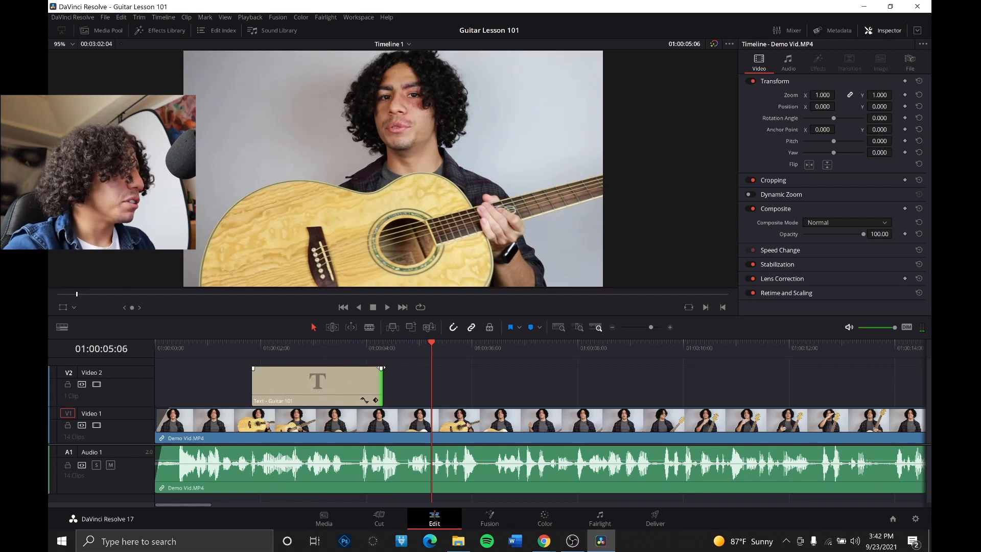
- Add a short fade-out to the end of the title clip and play it back from about 01:00:03:12
{"action": "left_click_drag", "start_coordinate": [381, 367], "coordinate": [365, 367]}
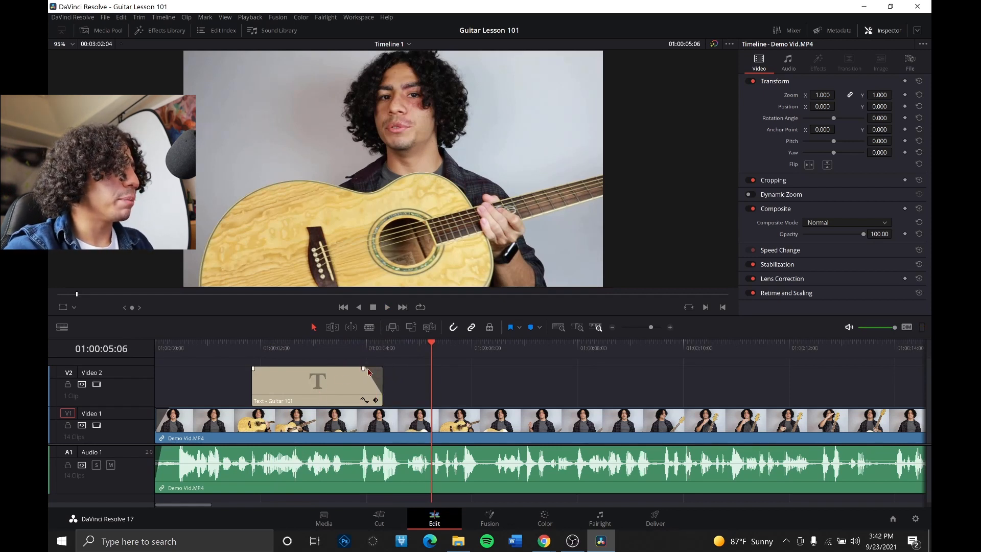
{"action": "left_click", "coordinate": [342, 349]}
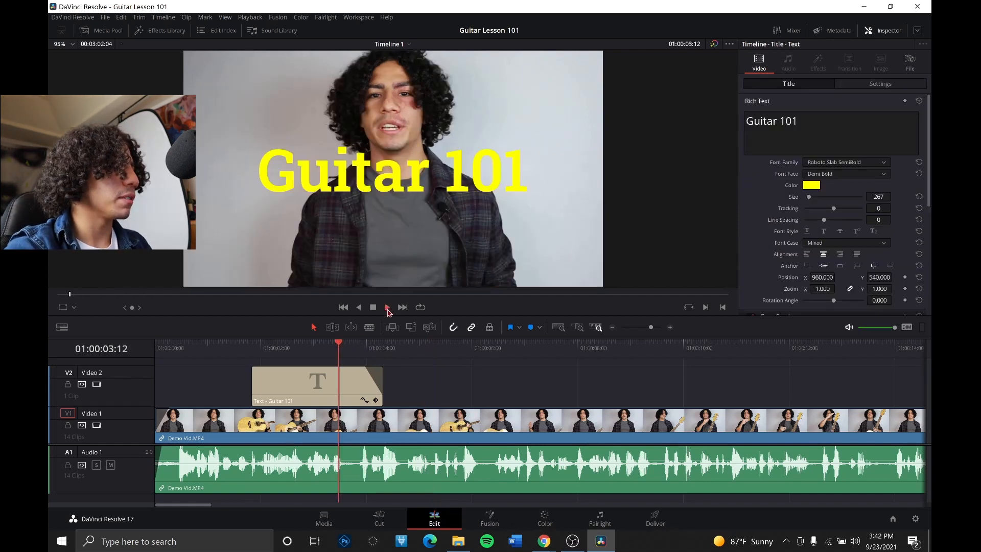
{"action": "left_click", "coordinate": [387, 307]}
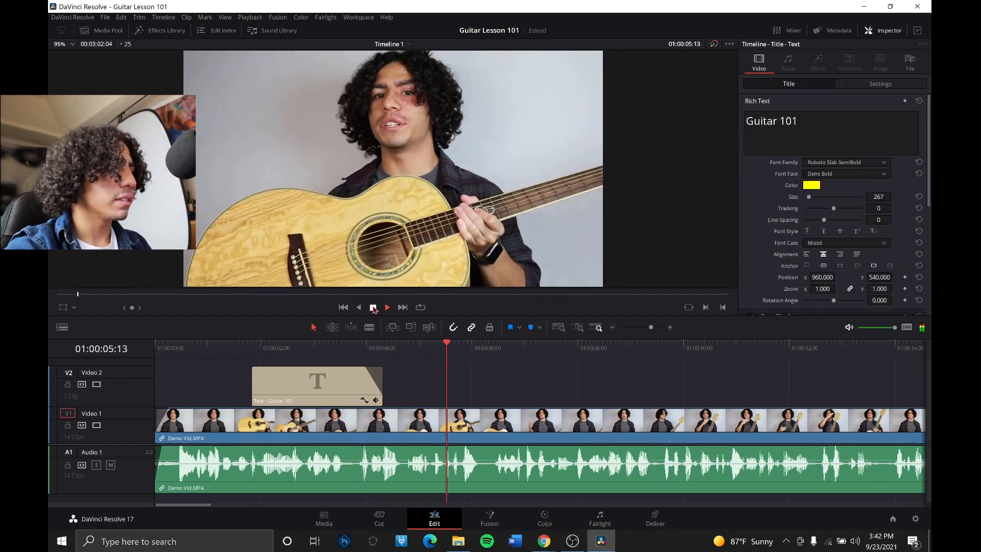
{"action": "left_click", "coordinate": [373, 308]}
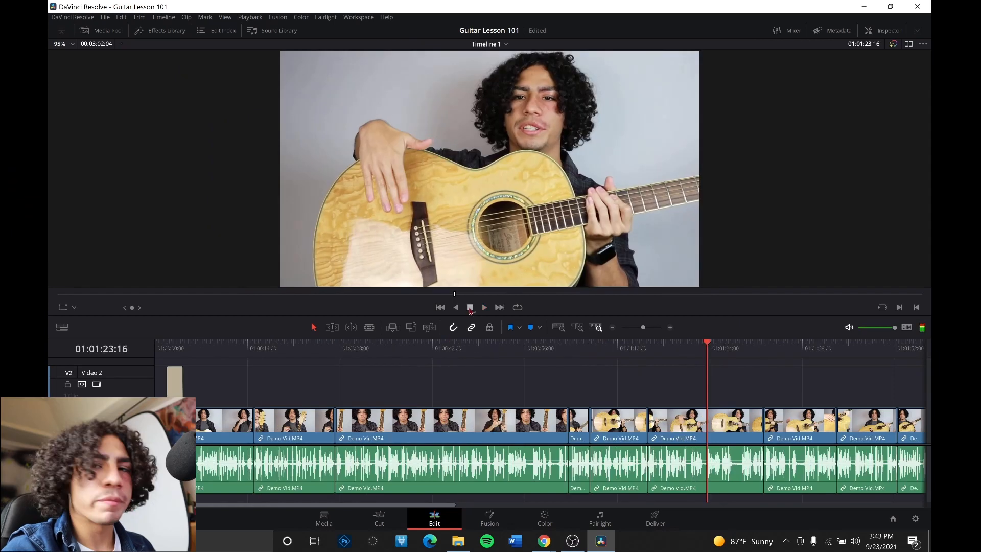
- Play the section from about 01:01:22:03 to find where the guitar image should appear, stopping near 01:01:27:22
{"action": "left_click", "coordinate": [670, 327]}
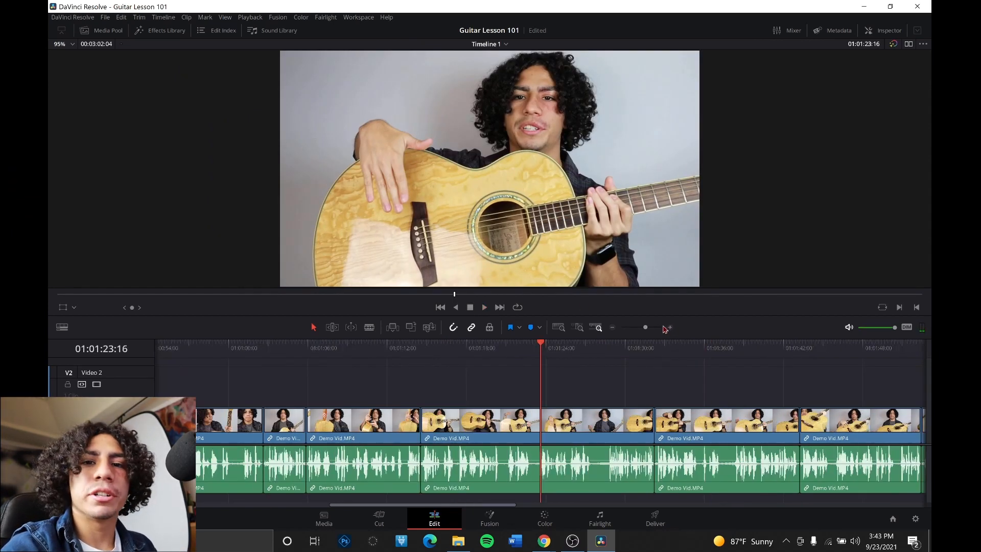
{"action": "left_click", "coordinate": [521, 353]}
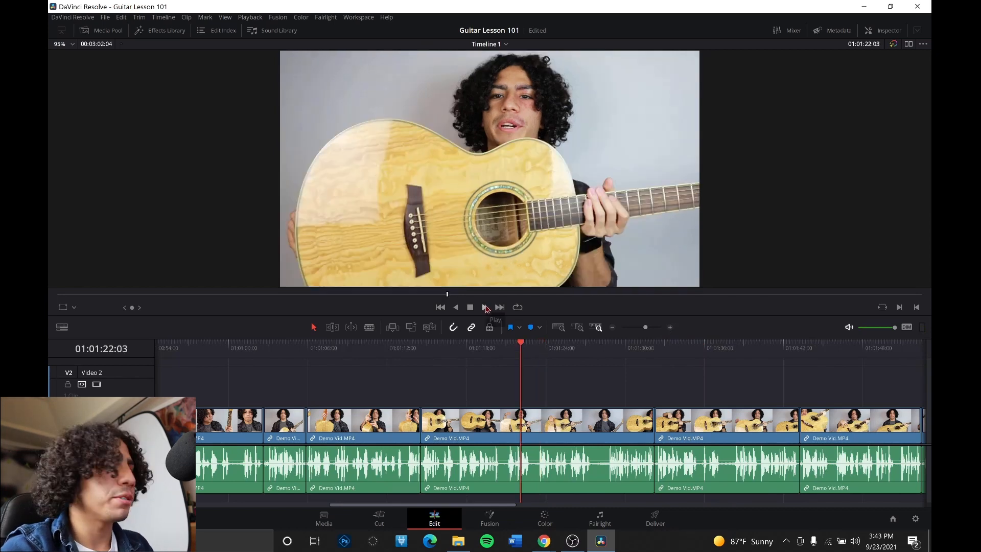
{"action": "left_click", "coordinate": [486, 307]}
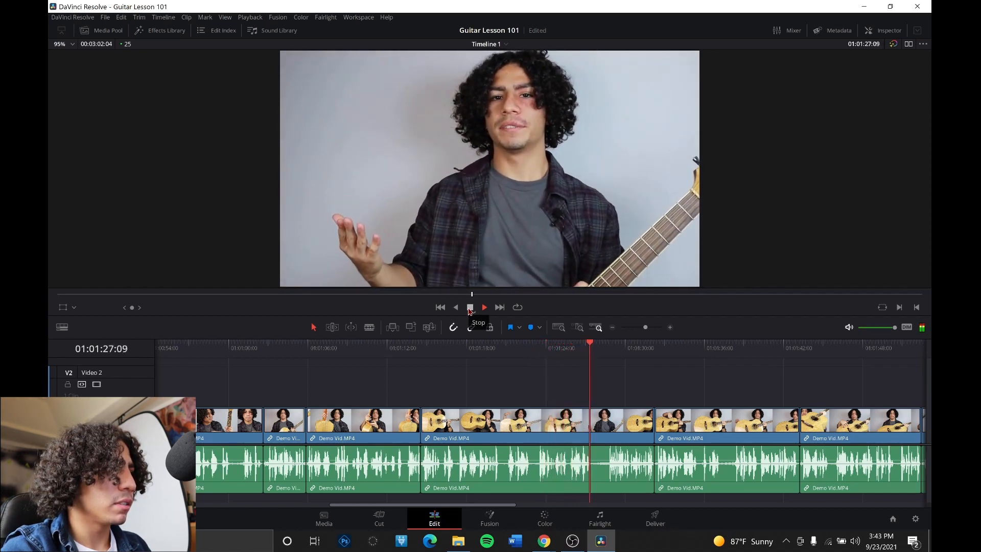
{"action": "left_click", "coordinate": [471, 309]}
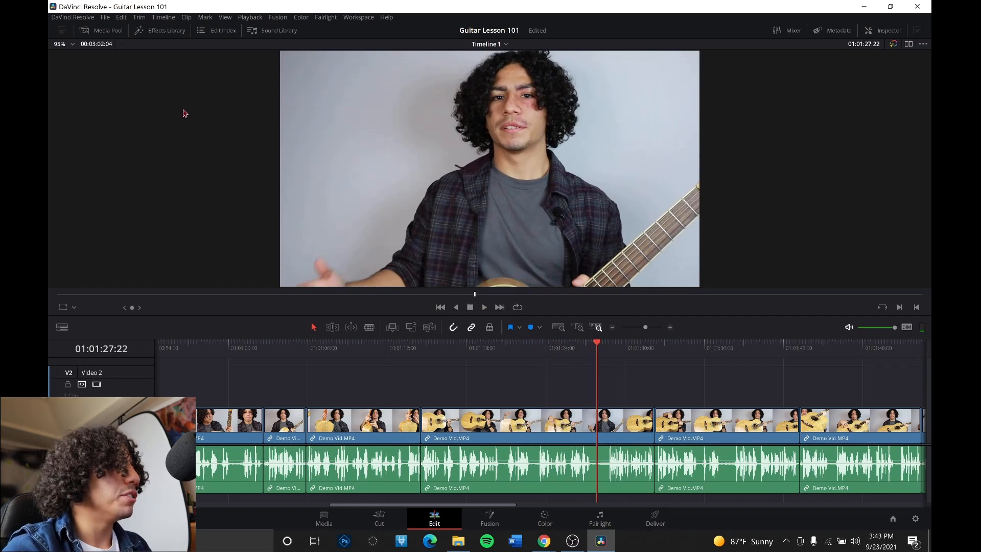
- Import the Guitar PNG image from the EDTC 6332 Module Videos folder into the media pool
{"action": "left_click", "coordinate": [102, 31]}
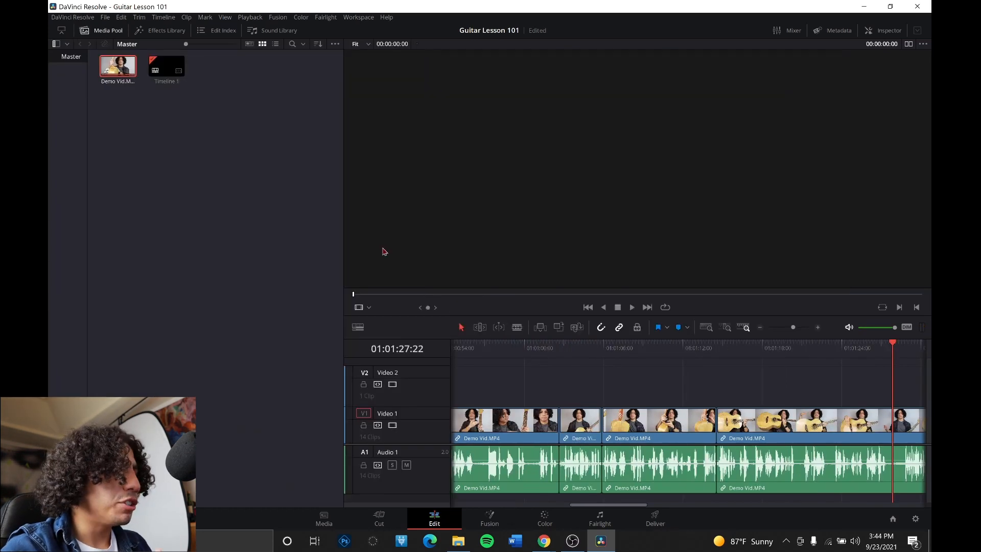
{"action": "left_click", "coordinate": [459, 541]}
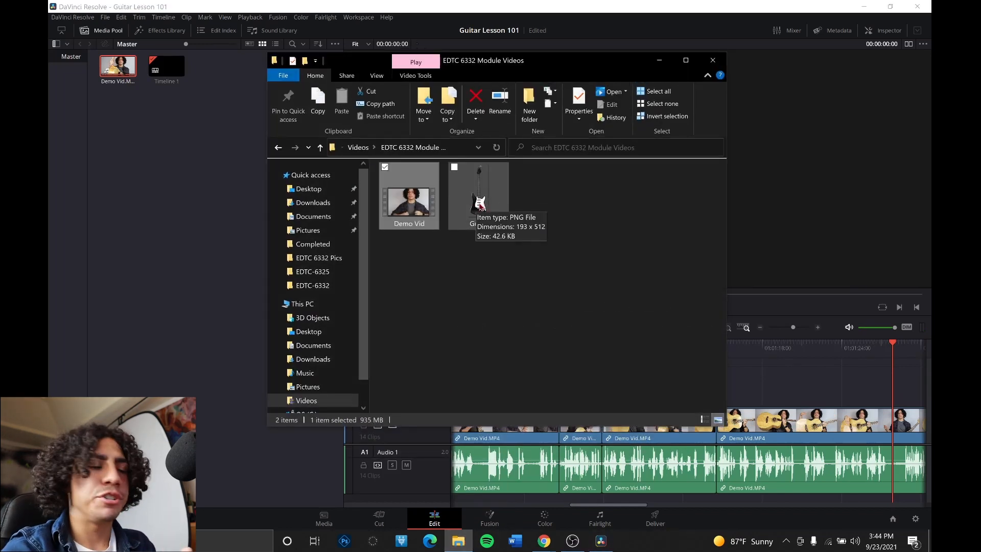
{"action": "left_click_drag", "start_coordinate": [482, 199], "coordinate": [155, 203]}
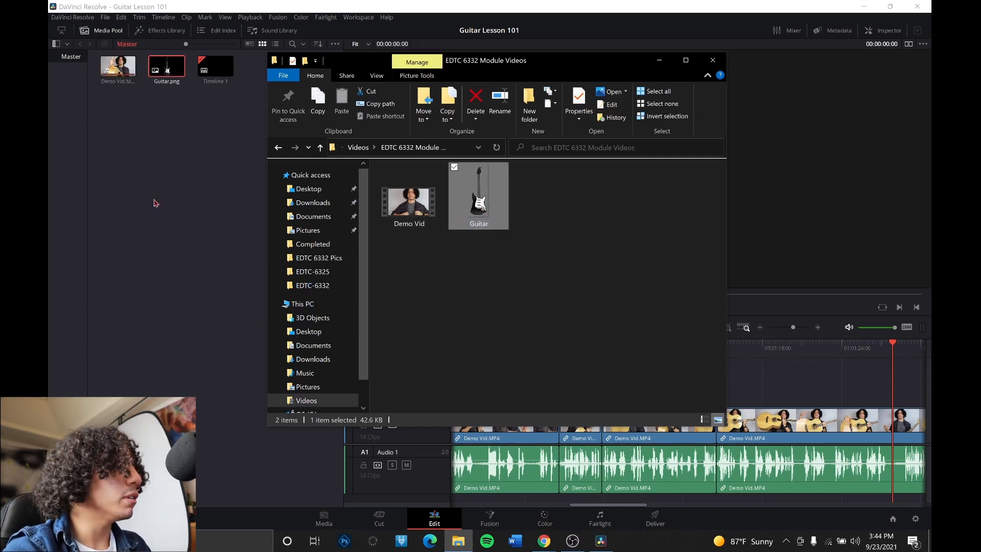
{"action": "left_click", "coordinate": [659, 60]}
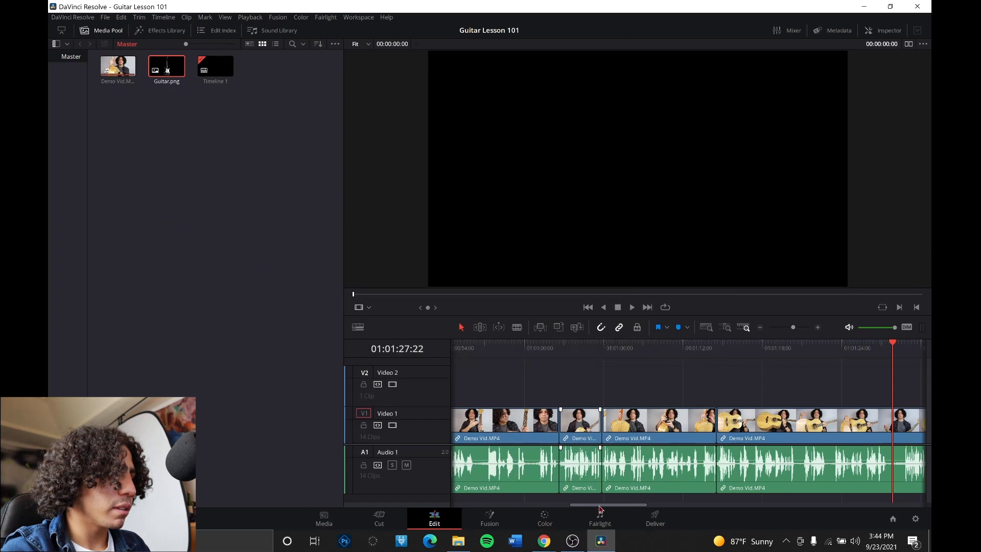
- Preview Guitar.png and place it on the Video 2 track from around 01:01:27 up to the next cut, then return to 01:01:25:21
{"action": "left_click_drag", "start_coordinate": [600, 508], "coordinate": [643, 496]}
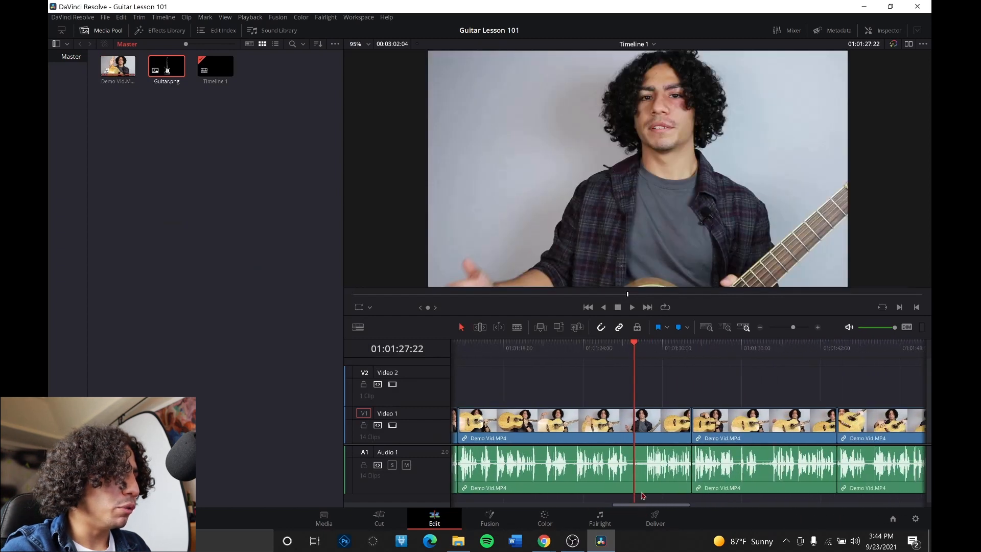
{"action": "double_click", "coordinate": [168, 72]}
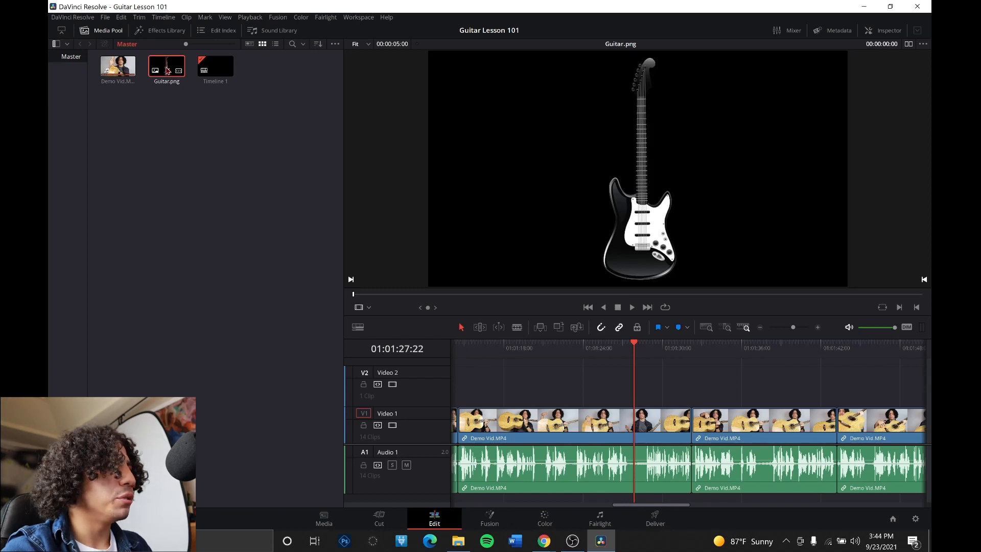
{"action": "left_click_drag", "start_coordinate": [168, 69], "coordinate": [647, 386]}
{"action": "left_click", "coordinate": [608, 349]}
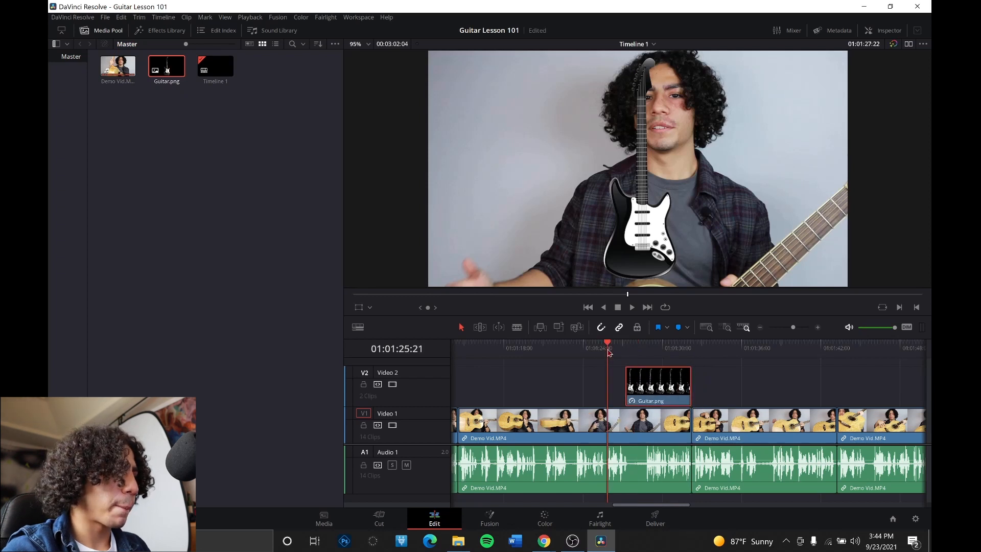
- Play the guitar overlay from 01:01:25:21 and shorten the end of the Guitar.png clip to about 01:01:29
{"action": "left_click", "coordinate": [633, 308]}
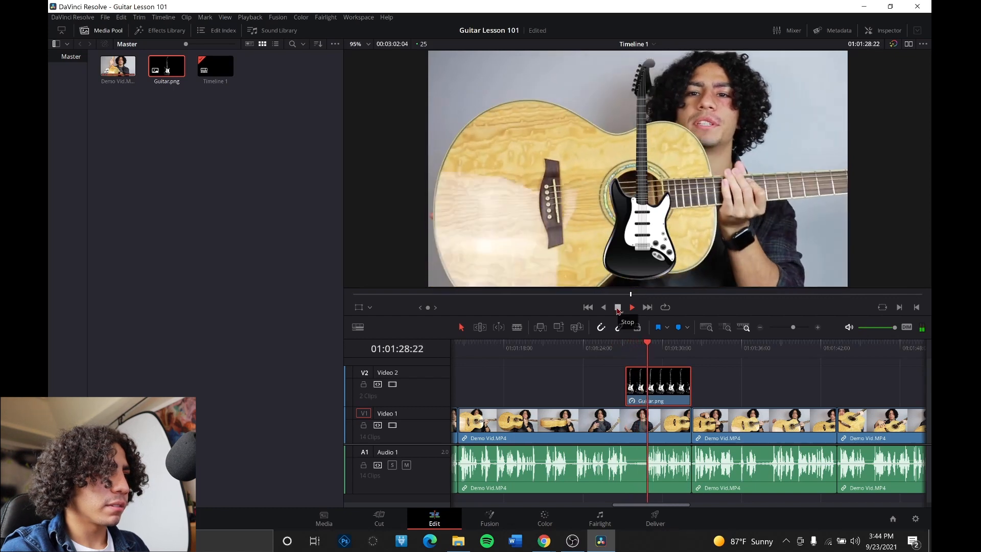
{"action": "left_click", "coordinate": [618, 308]}
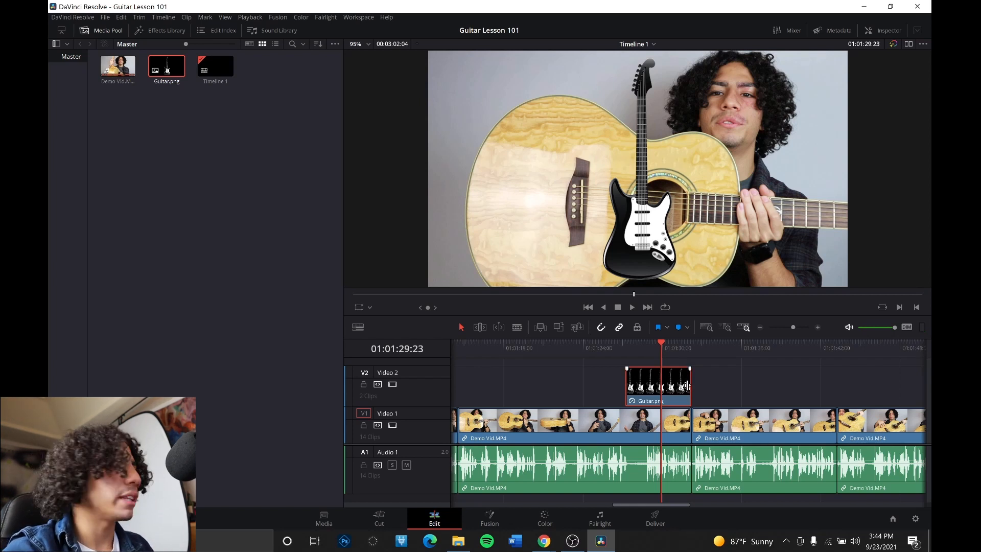
{"action": "left_click", "coordinate": [110, 31]}
{"action": "left_click", "coordinate": [350, 348]}
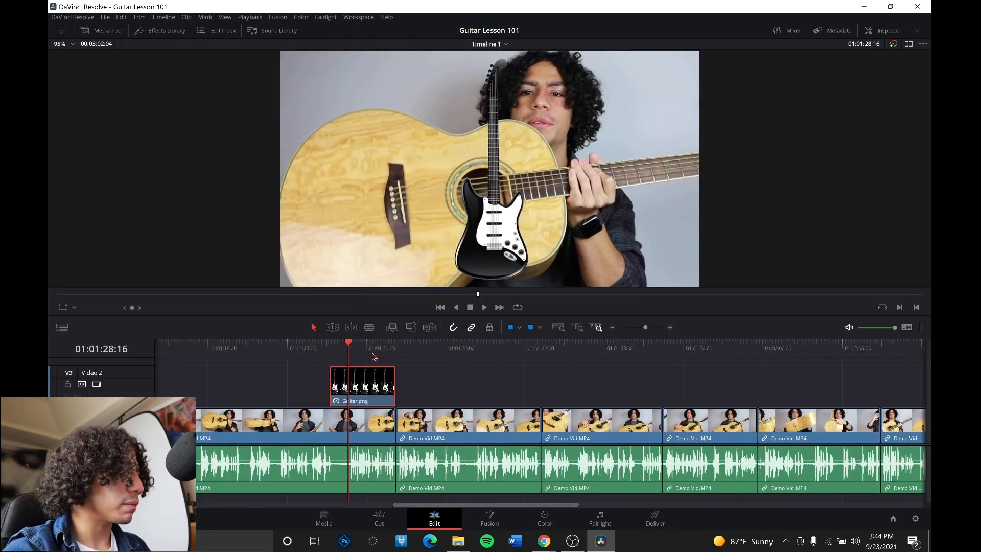
{"action": "left_click_drag", "start_coordinate": [393, 381], "coordinate": [358, 381]}
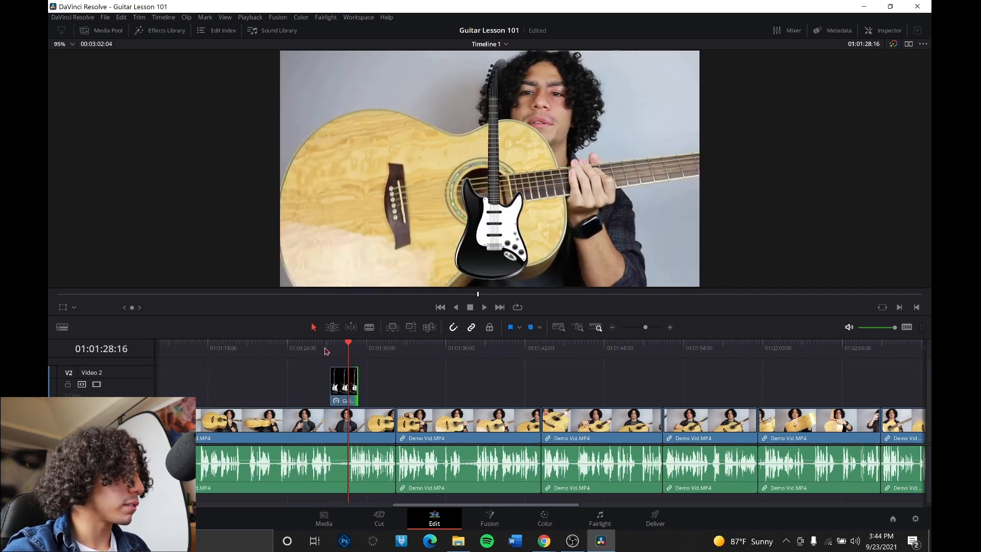
- Extend the Guitar.png clip to about 01:01:29:15 with a fade-out of roughly half a second, playing the section before and after
{"action": "left_click", "coordinate": [323, 351]}
{"action": "left_click", "coordinate": [318, 350]}
{"action": "left_click", "coordinate": [485, 307]}
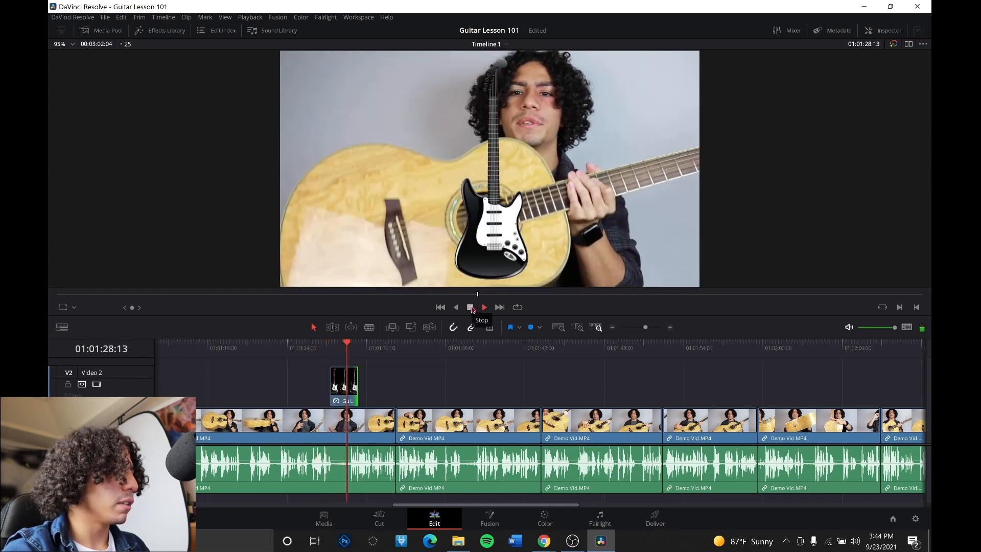
{"action": "left_click", "coordinate": [669, 327]}
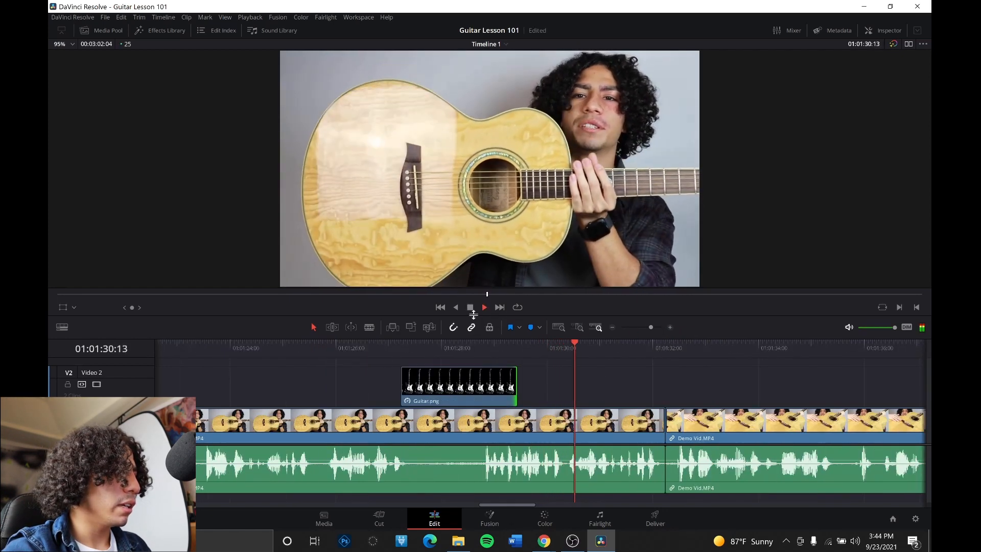
{"action": "key", "text": "space"}
{"action": "mouse_move", "coordinate": [513, 378]}
{"action": "left_mouse_down"}
{"action": "mouse_move", "coordinate": [528, 378]}
{"action": "mouse_move", "coordinate": [502, 370]}
{"action": "left_mouse_up"}
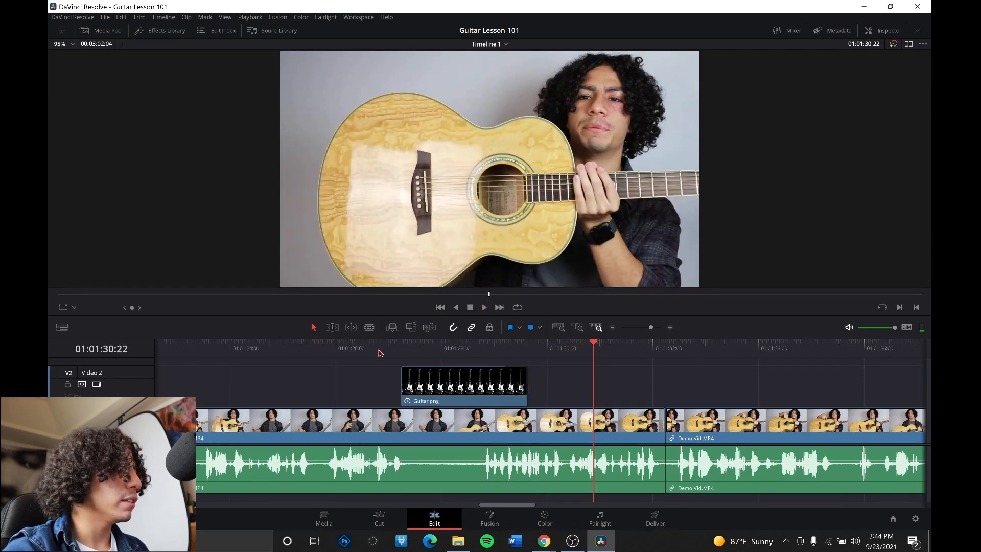
{"action": "left_click", "coordinate": [378, 349]}
{"action": "left_click", "coordinate": [484, 307]}
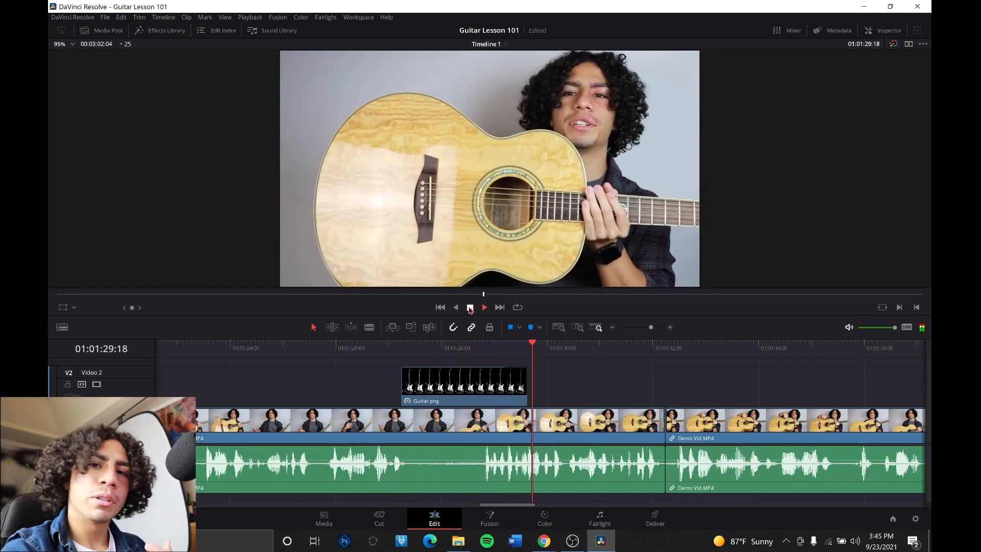
{"action": "left_click", "coordinate": [470, 308]}
- Show the Inspector settings for Guitar.png at 01:01:28:07 and compare them with those of the Demo Vid.MP4 clip
{"action": "left_click", "coordinate": [457, 349]}
{"action": "left_click", "coordinate": [471, 388]}
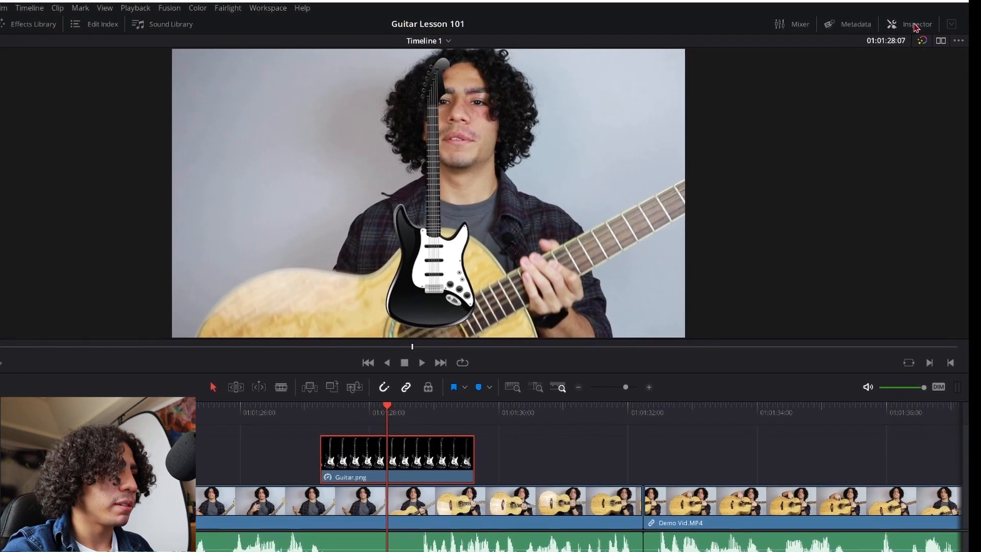
{"action": "left_click", "coordinate": [911, 26]}
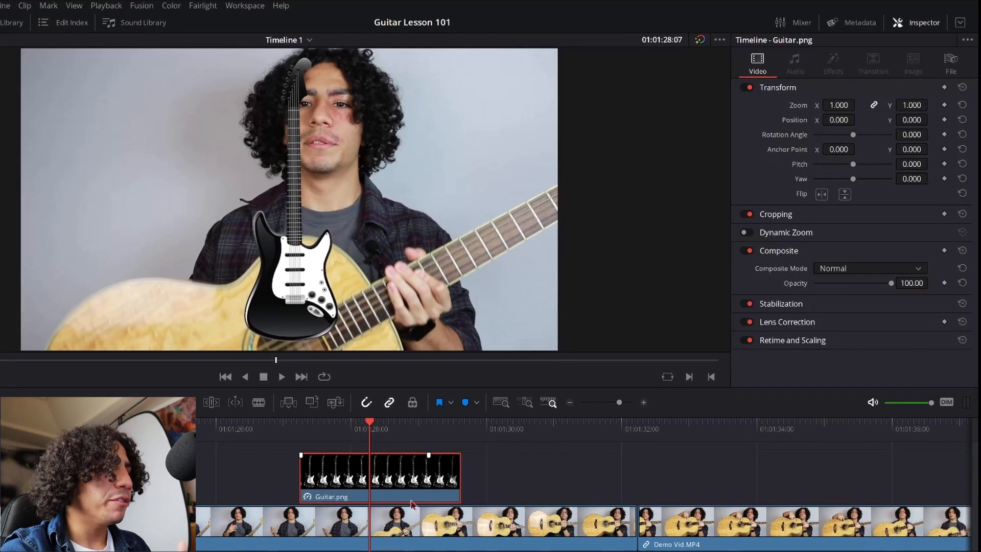
{"action": "left_click", "coordinate": [412, 511]}
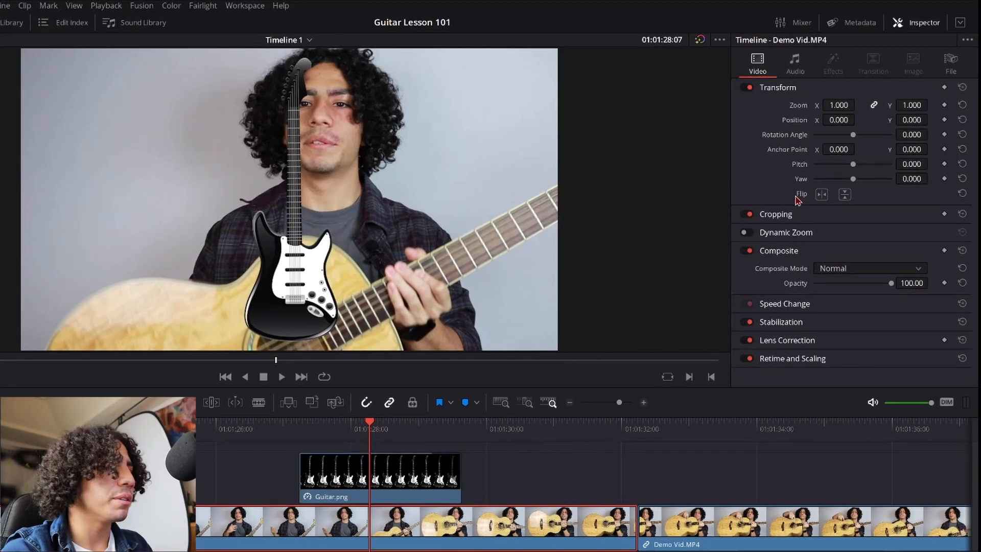
{"action": "left_click", "coordinate": [351, 480]}
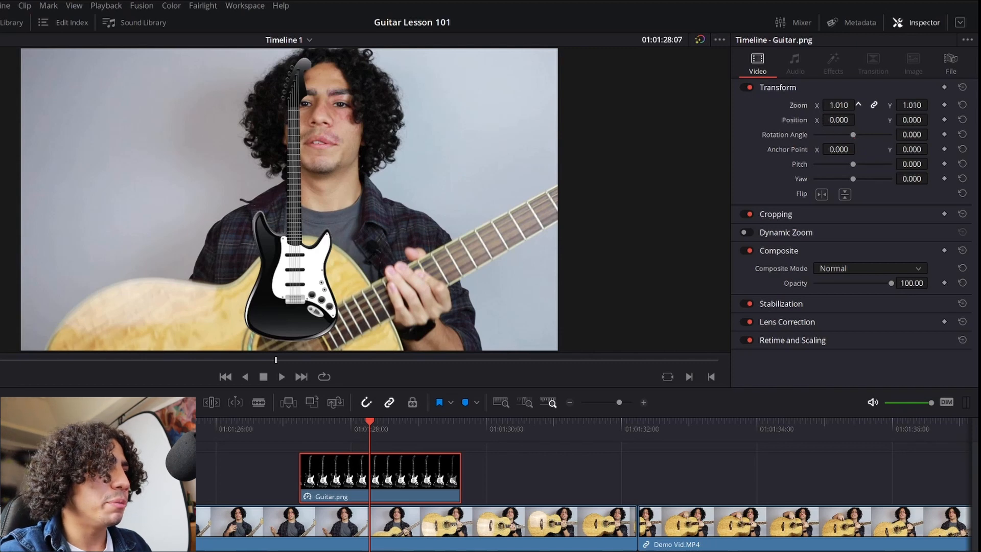
- Try changing the guitar image's zoom and moving it to position X -633 and Y 459, undoing each change
{"action": "mouse_move", "coordinate": [838, 104]}
{"action": "left_mouse_down"}
{"action": "mouse_move", "coordinate": [869, 105]}
{"action": "mouse_move", "coordinate": [818, 106]}
{"action": "mouse_move", "coordinate": [856, 105]}
{"action": "mouse_move", "coordinate": [835, 107]}
{"action": "left_mouse_up"}
{"action": "key", "text": "ctrl+z"}
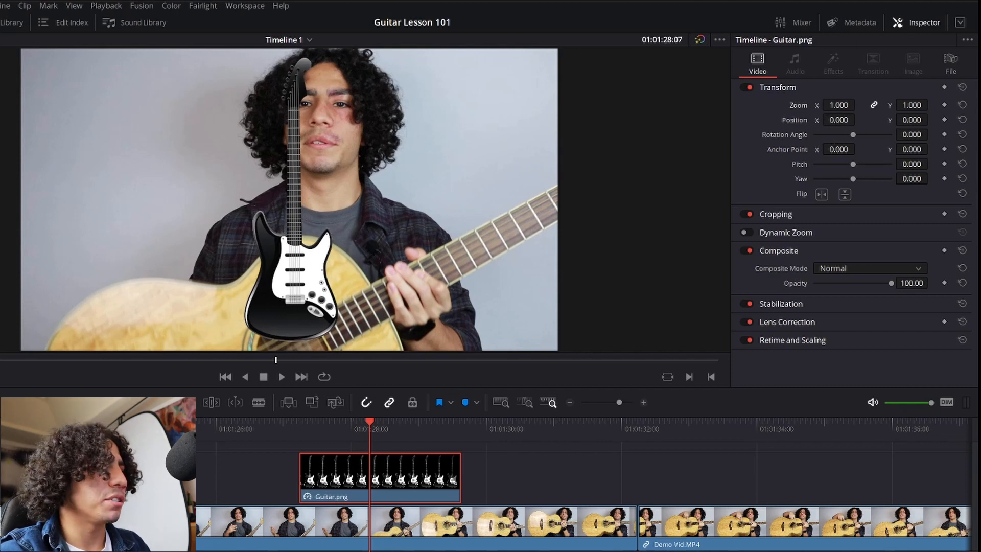
{"action": "left_click_drag", "start_coordinate": [839, 120], "coordinate": [774, 120]}
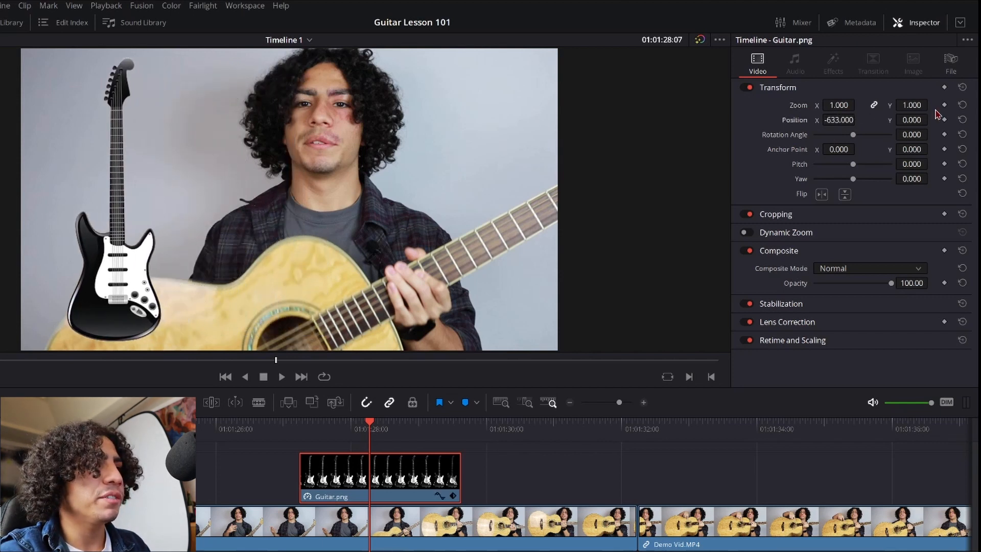
{"action": "left_click_drag", "start_coordinate": [900, 113], "coordinate": [926, 120]}
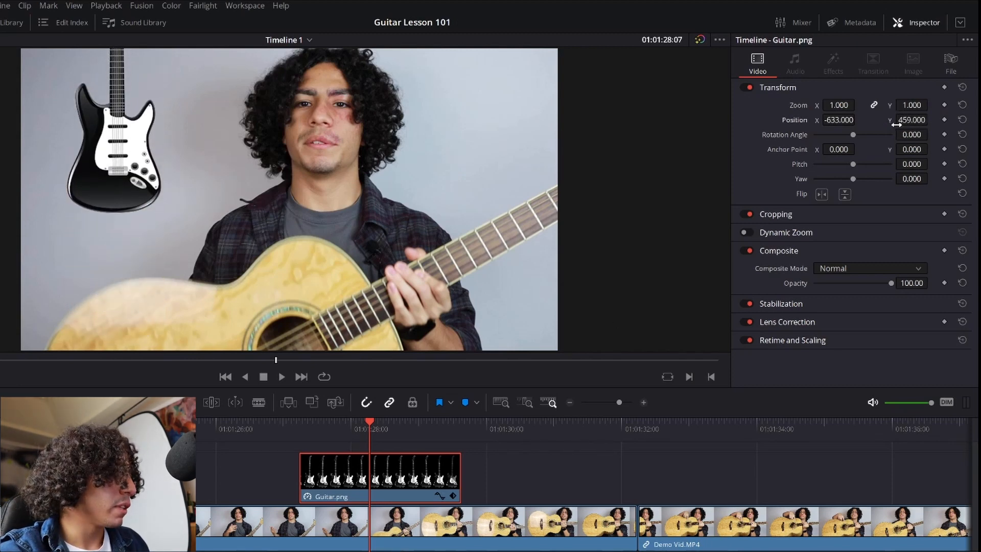
{"action": "key", "text": "ctrl+z"}
{"action": "key", "text": "ctrl+z"}
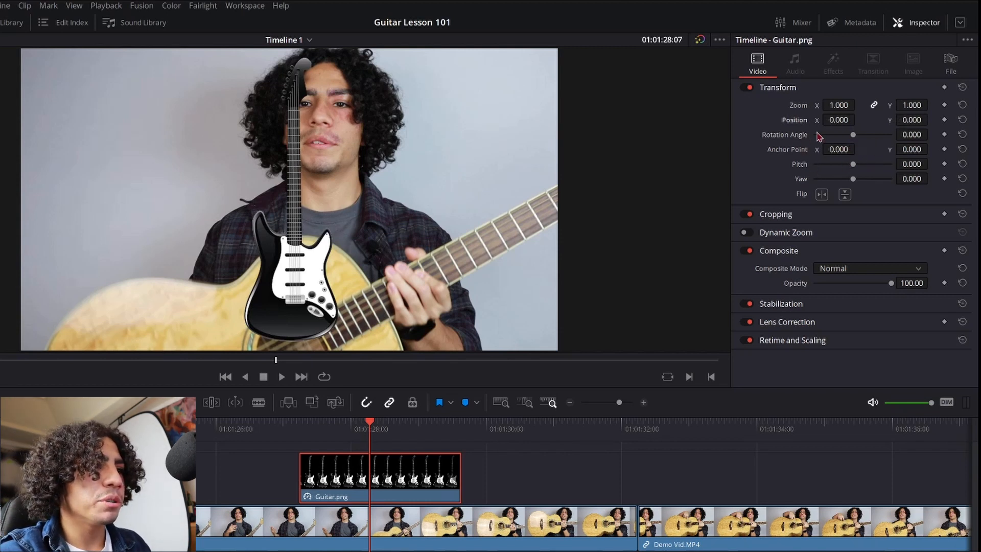
- Rotate the guitar image to -90.690, scale it to 1.490, play back the overlay from 01:01:26:24, and close the Inspector
{"action": "left_click_drag", "start_coordinate": [854, 135], "coordinate": [827, 119]}
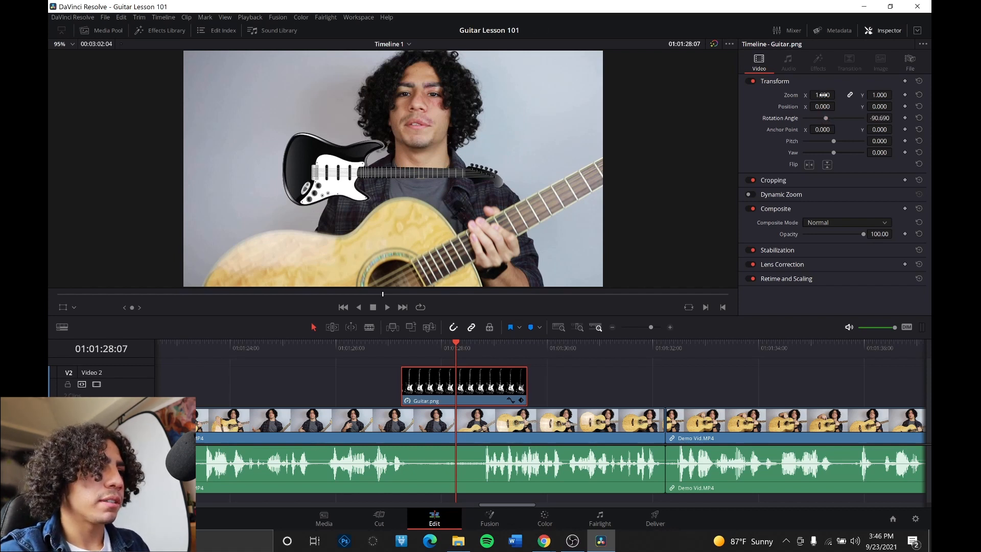
{"action": "mouse_move", "coordinate": [822, 95]}
{"action": "left_mouse_down"}
{"action": "mouse_move", "coordinate": [851, 95]}
{"action": "mouse_move", "coordinate": [823, 95]}
{"action": "left_mouse_up"}
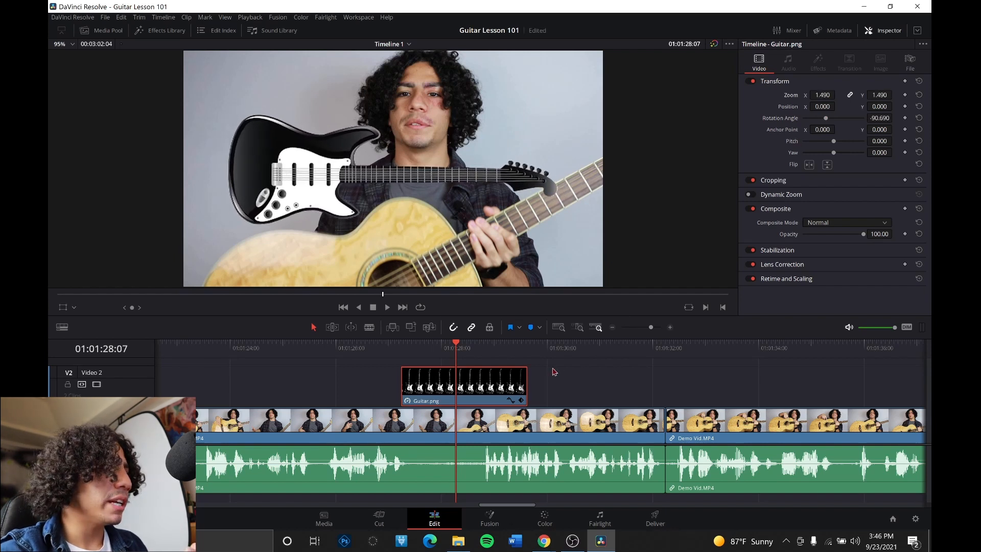
{"action": "left_click", "coordinate": [387, 353]}
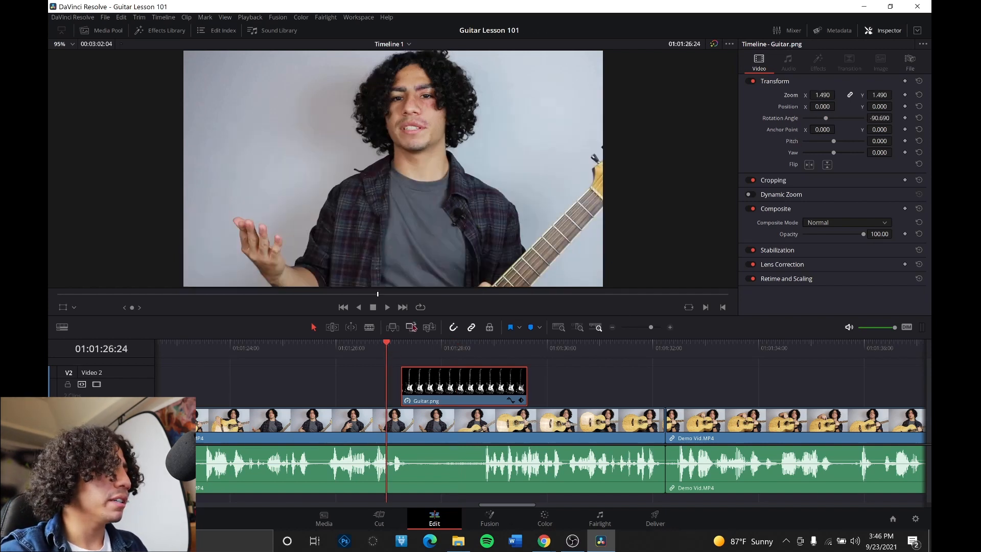
{"action": "left_click", "coordinate": [388, 308]}
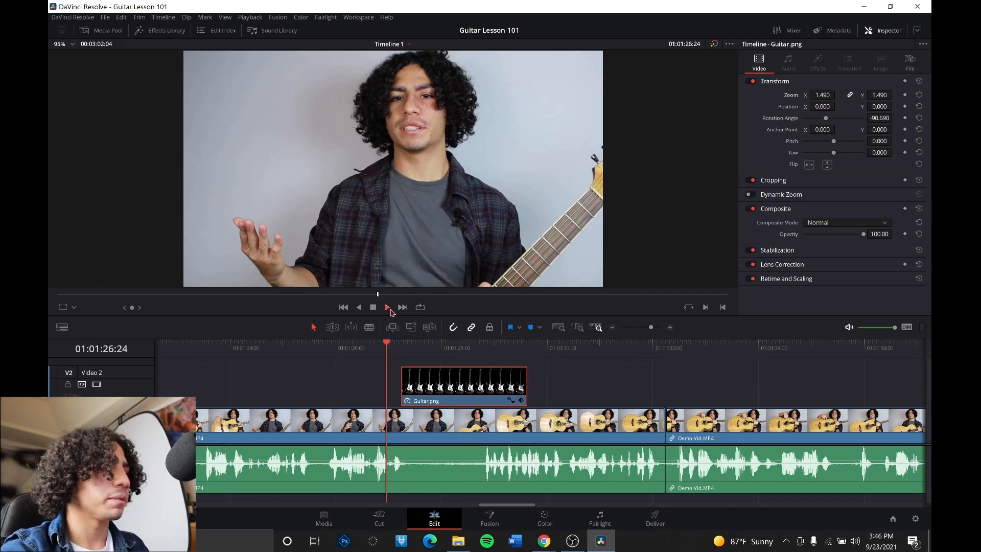
{"action": "left_click", "coordinate": [327, 347]}
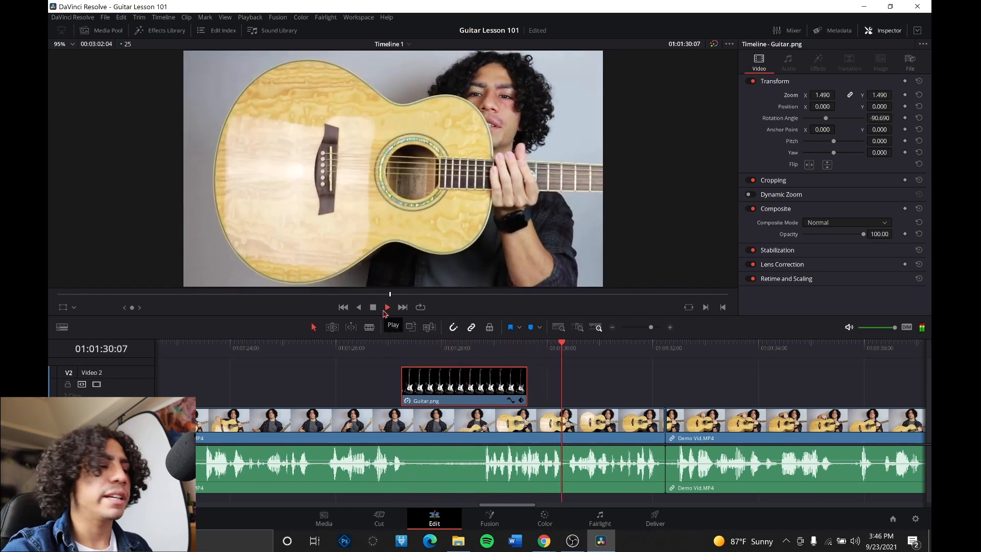
{"action": "left_click", "coordinate": [374, 309]}
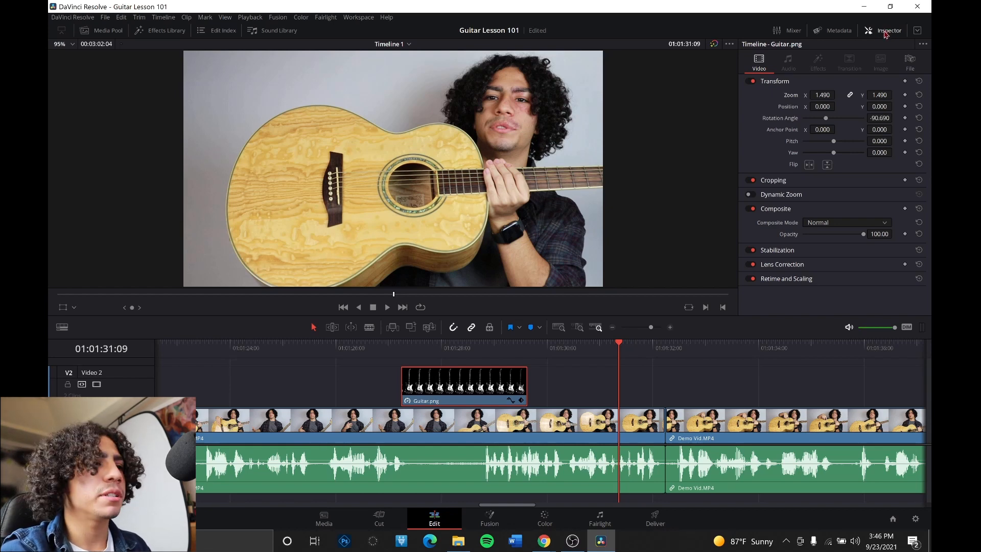
{"action": "left_click", "coordinate": [886, 32]}
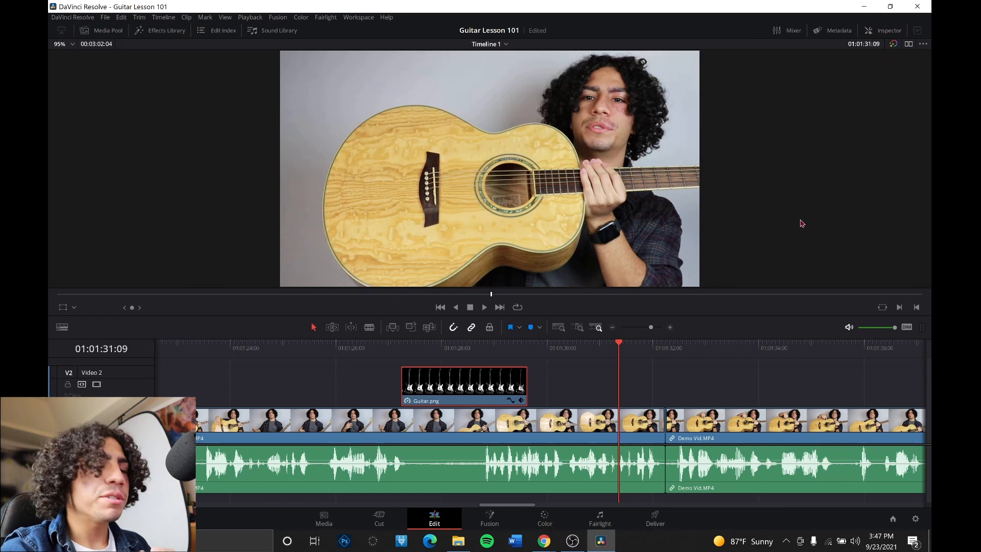
- Lower the volume of the audio clip beneath the guitar overlay to about -9.6 dB, play from 01:01:13:14, and undo the volume change
{"action": "left_click", "coordinate": [612, 328]}
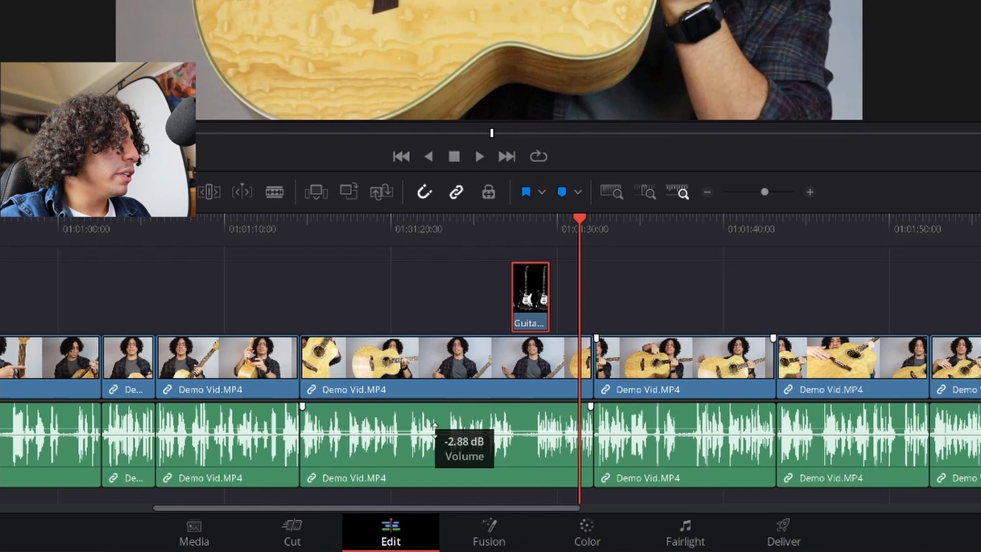
{"action": "left_click_drag", "start_coordinate": [434, 431], "coordinate": [438, 431]}
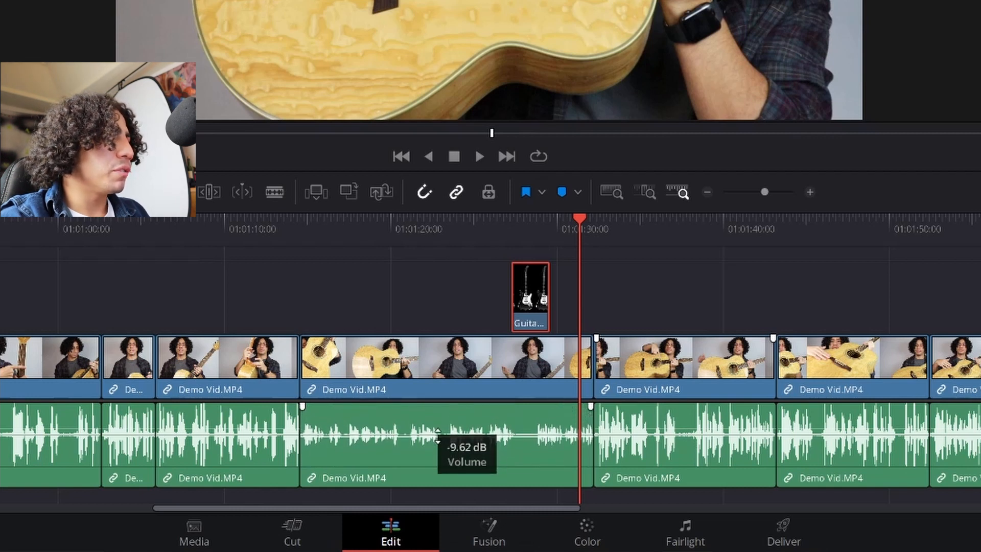
{"action": "left_click", "coordinate": [284, 227]}
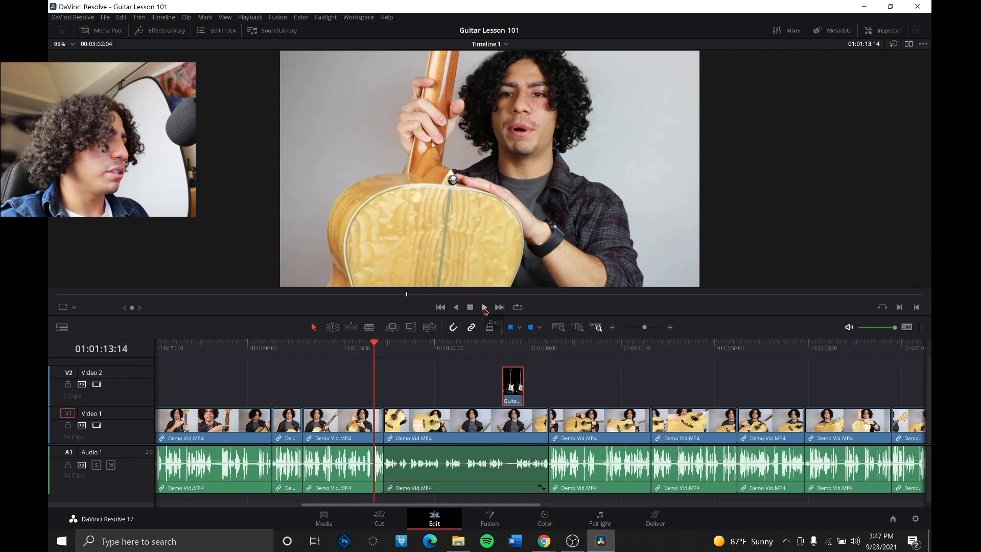
{"action": "left_click", "coordinate": [480, 155]}
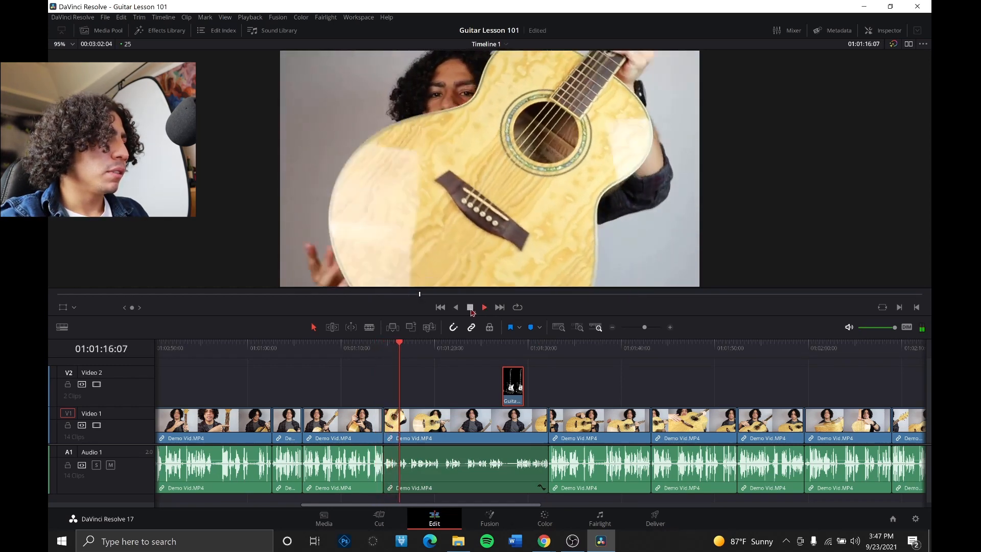
{"action": "left_click", "coordinate": [471, 309]}
{"action": "key", "text": "ctrl+z"}
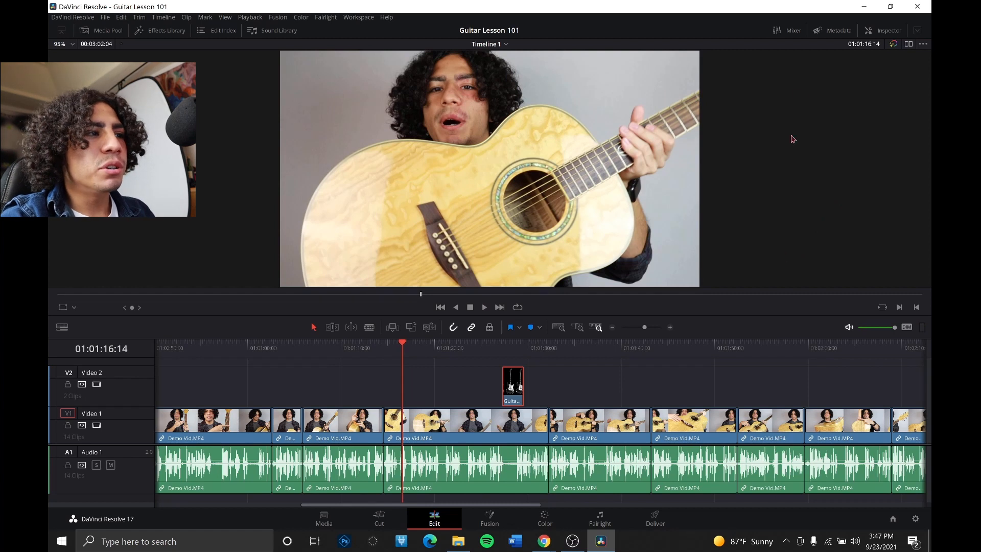
- Show the Mixer and play the timeline from 01:01:16:14, replaying from 01:01:18:16, to check the Audio 1 levels
{"action": "left_click", "coordinate": [782, 34]}
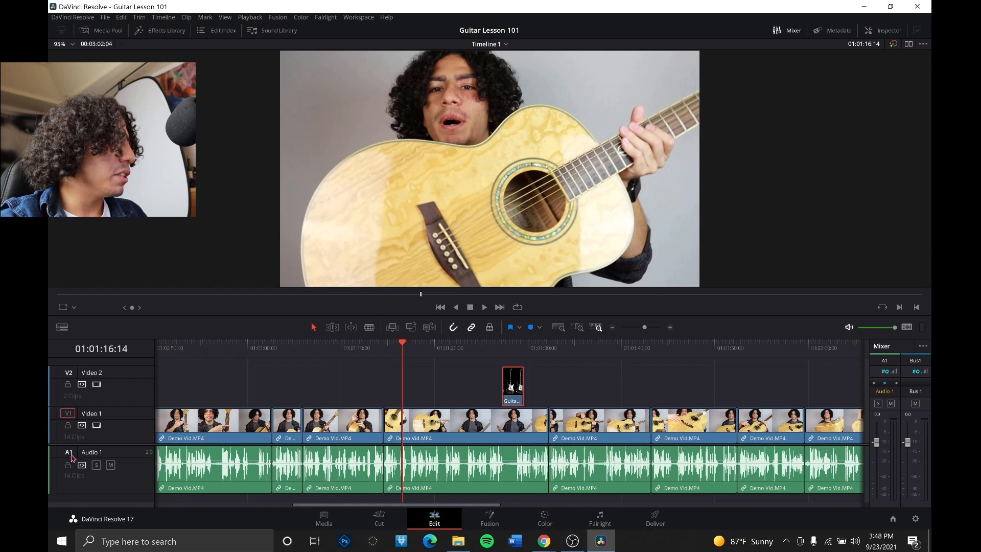
{"action": "left_click_drag", "start_coordinate": [61, 445], "coordinate": [72, 433]}
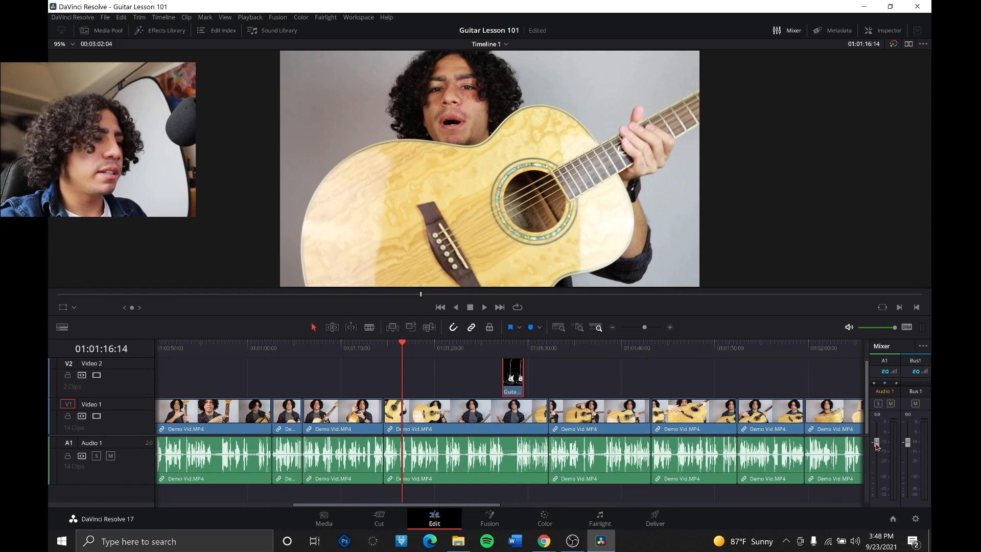
{"action": "left_click", "coordinate": [484, 307]}
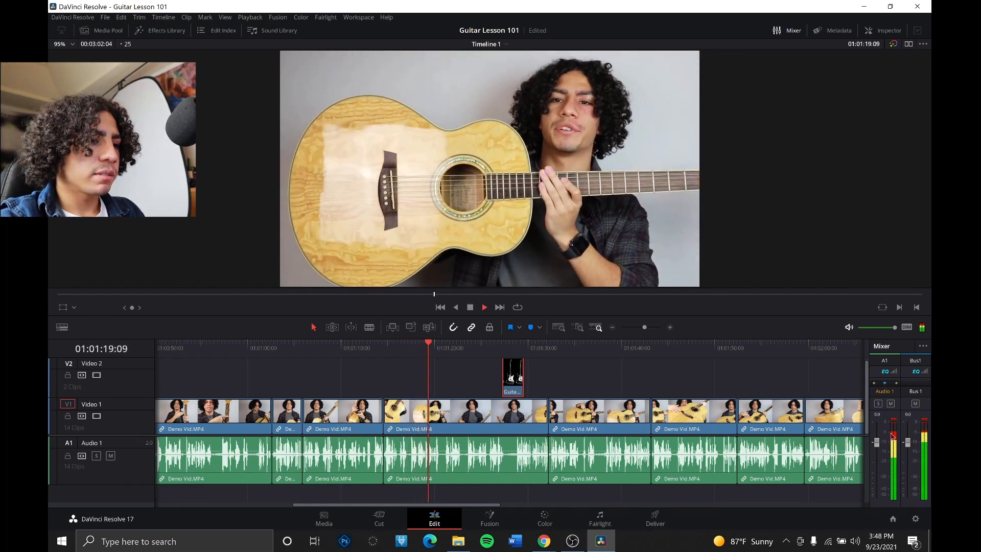
{"action": "left_click", "coordinate": [423, 356]}
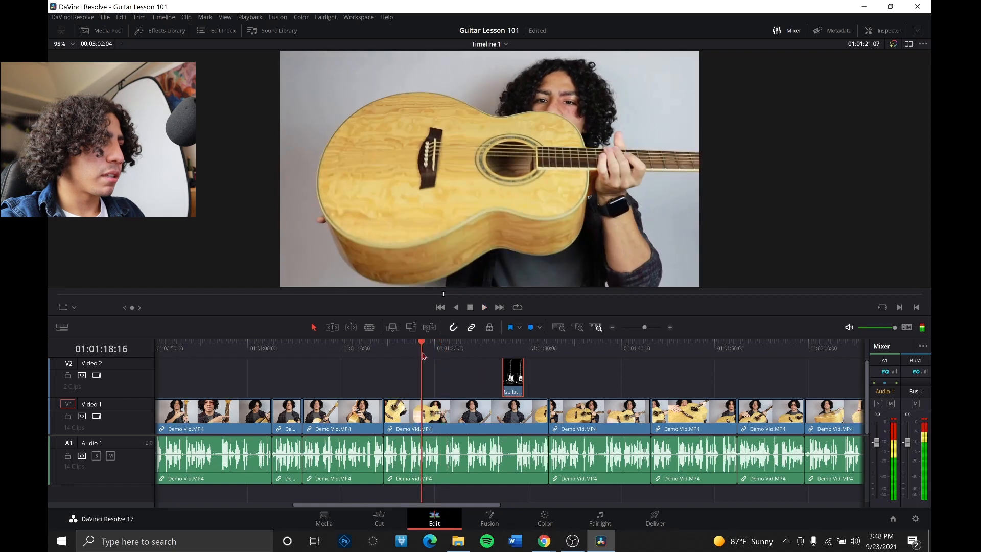
{"action": "key", "text": "space"}
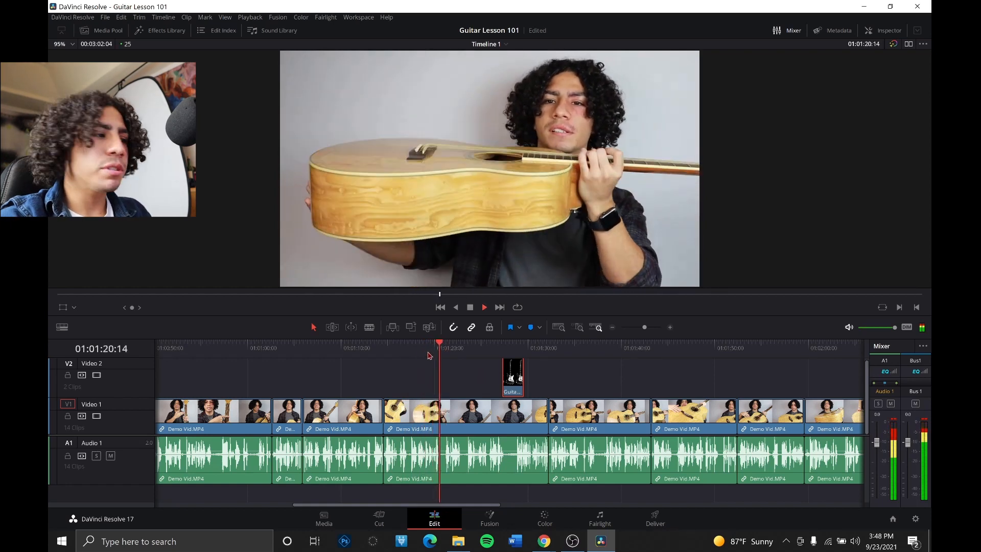
{"action": "key", "text": "space"}
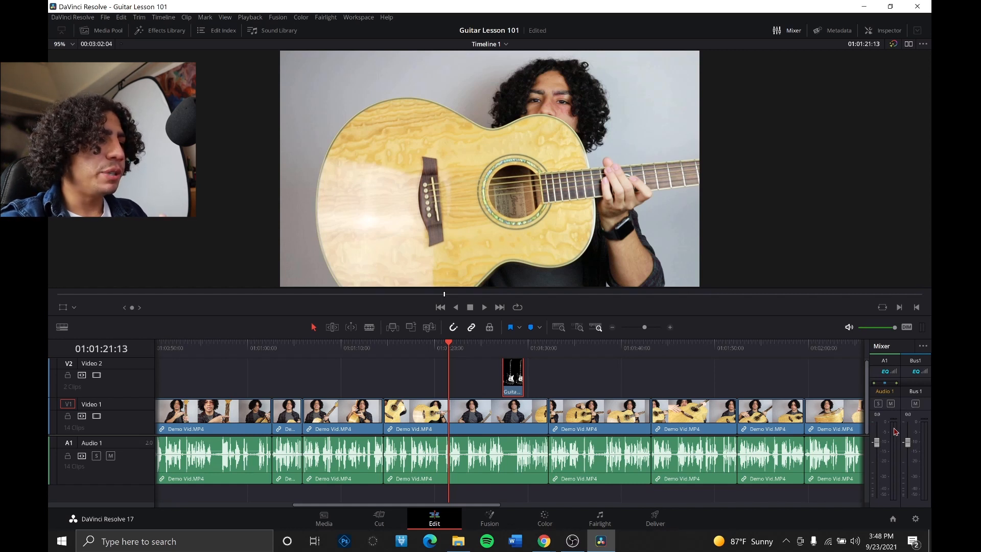
- Lower the Audio 1 track's volume by a few decibels in the Mixer while playing on from 01:01:21:13
{"action": "left_click", "coordinate": [486, 308]}
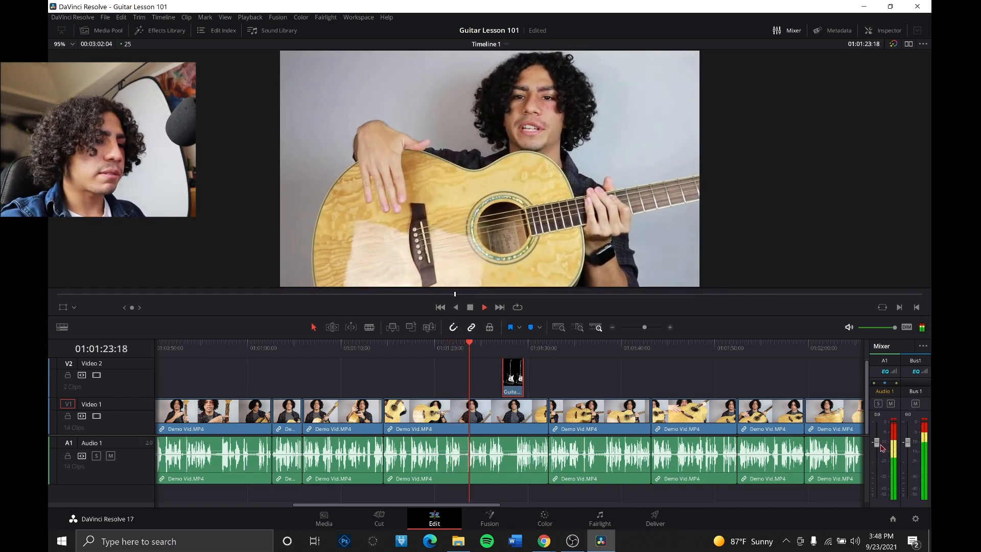
{"action": "left_click_drag", "start_coordinate": [876, 446], "coordinate": [877, 453]}
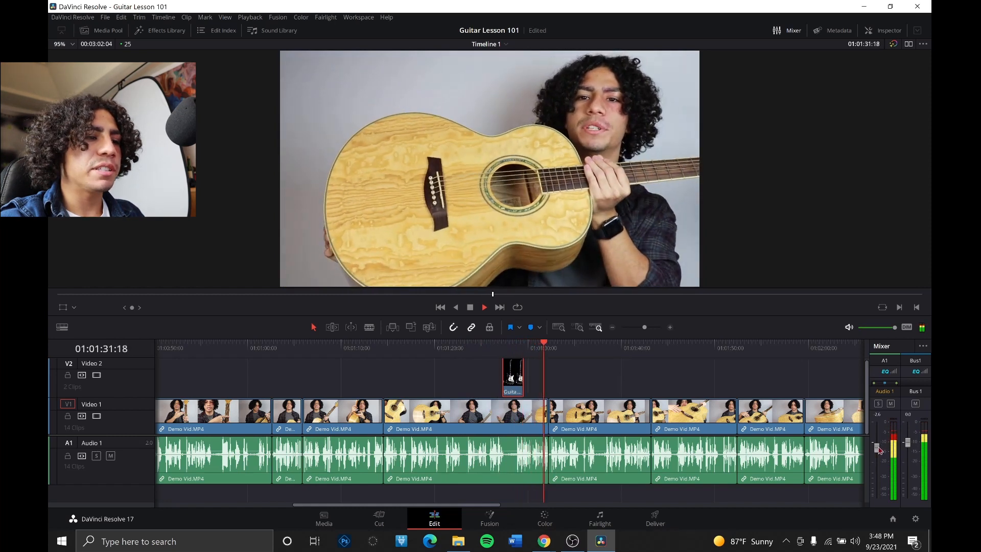
{"action": "left_click_drag", "start_coordinate": [877, 448], "coordinate": [879, 453]}
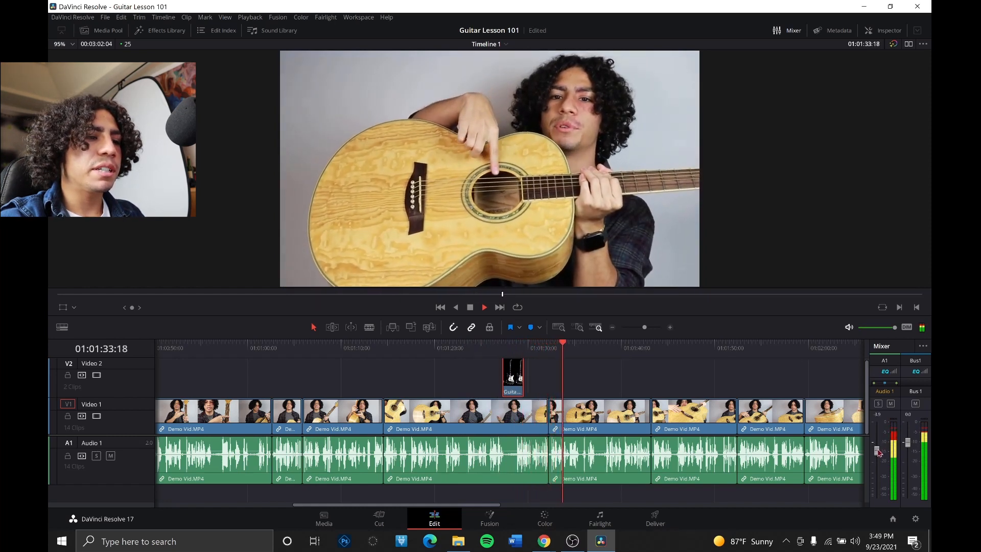